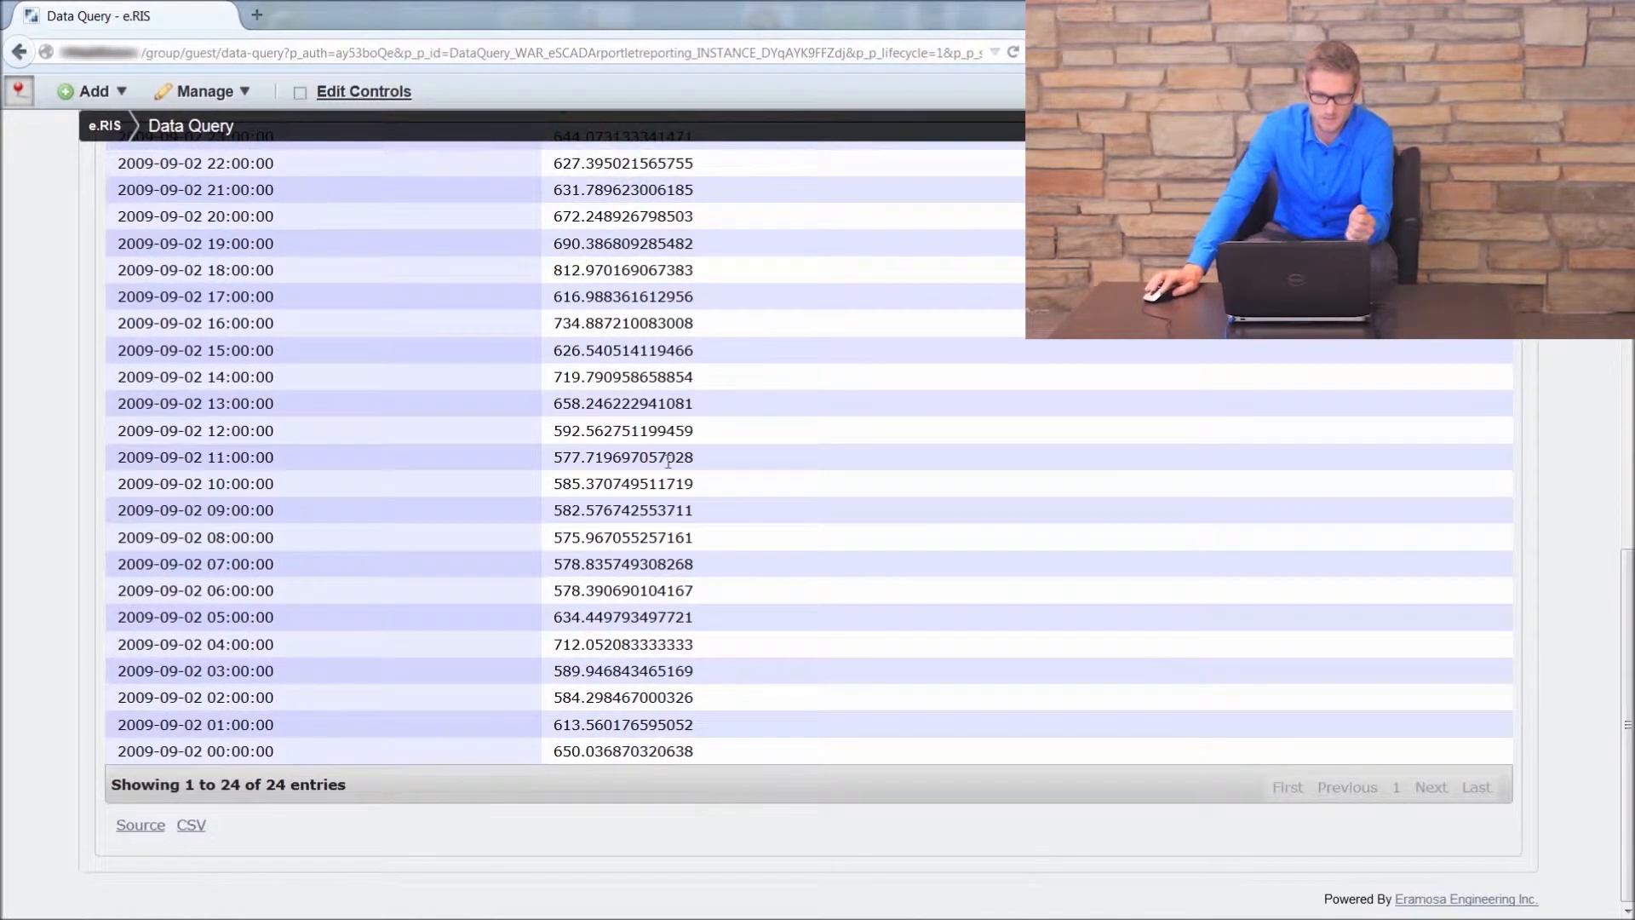
Step: Review the hourly readings table and trend chart of the Tag Limits Demo query
{"action": "scroll", "coordinate": [671, 463], "scroll_direction": "up", "scroll_amount": 2}
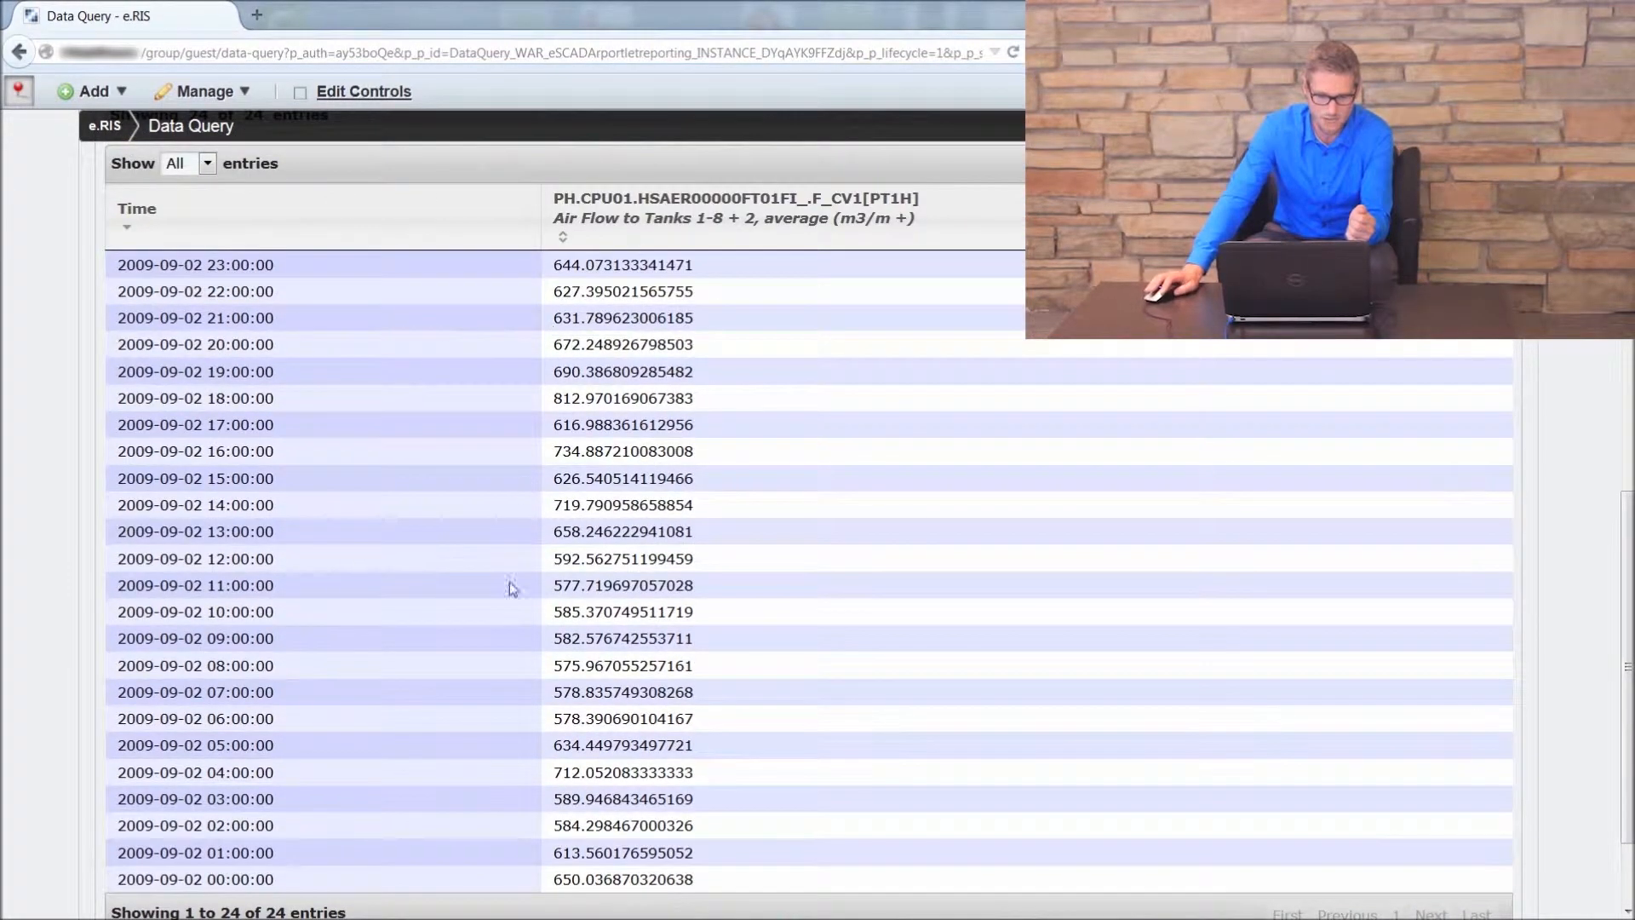
{"action": "scroll", "coordinate": [103, 546], "scroll_direction": "down", "scroll_amount": 1}
{"action": "scroll", "coordinate": [94, 511], "scroll_direction": "down", "scroll_amount": 2}
{"action": "scroll", "coordinate": [13, 460], "scroll_direction": "up", "scroll_amount": 4}
{"action": "scroll", "coordinate": [10, 469], "scroll_direction": "up", "scroll_amount": 7}
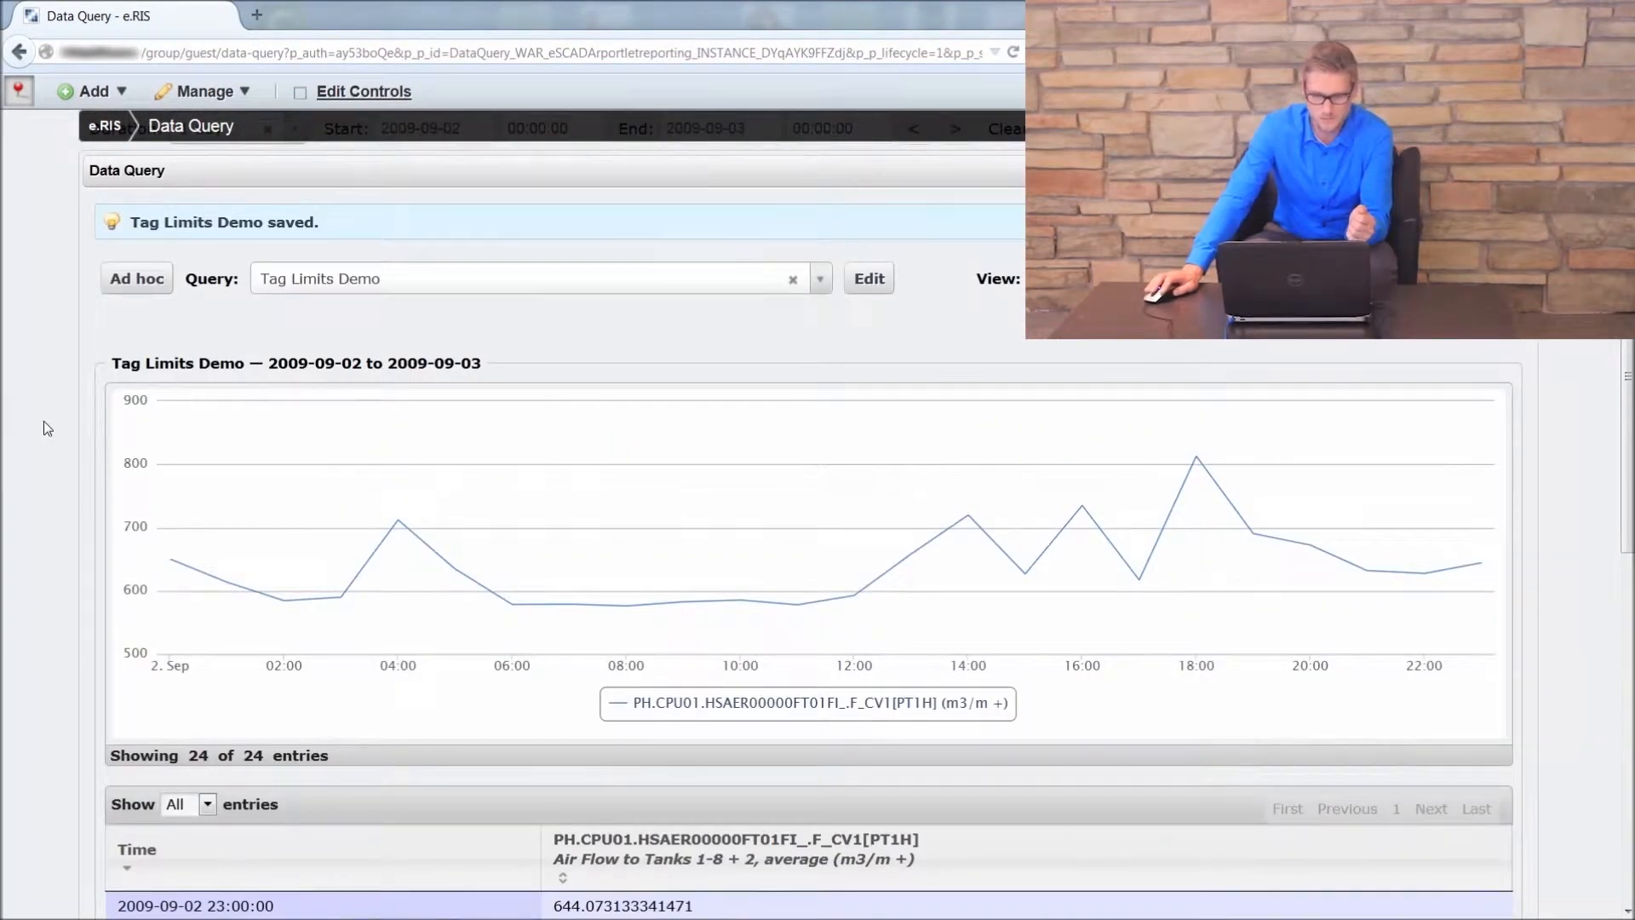
{"action": "scroll", "coordinate": [46, 423], "scroll_direction": "down", "scroll_amount": 8}
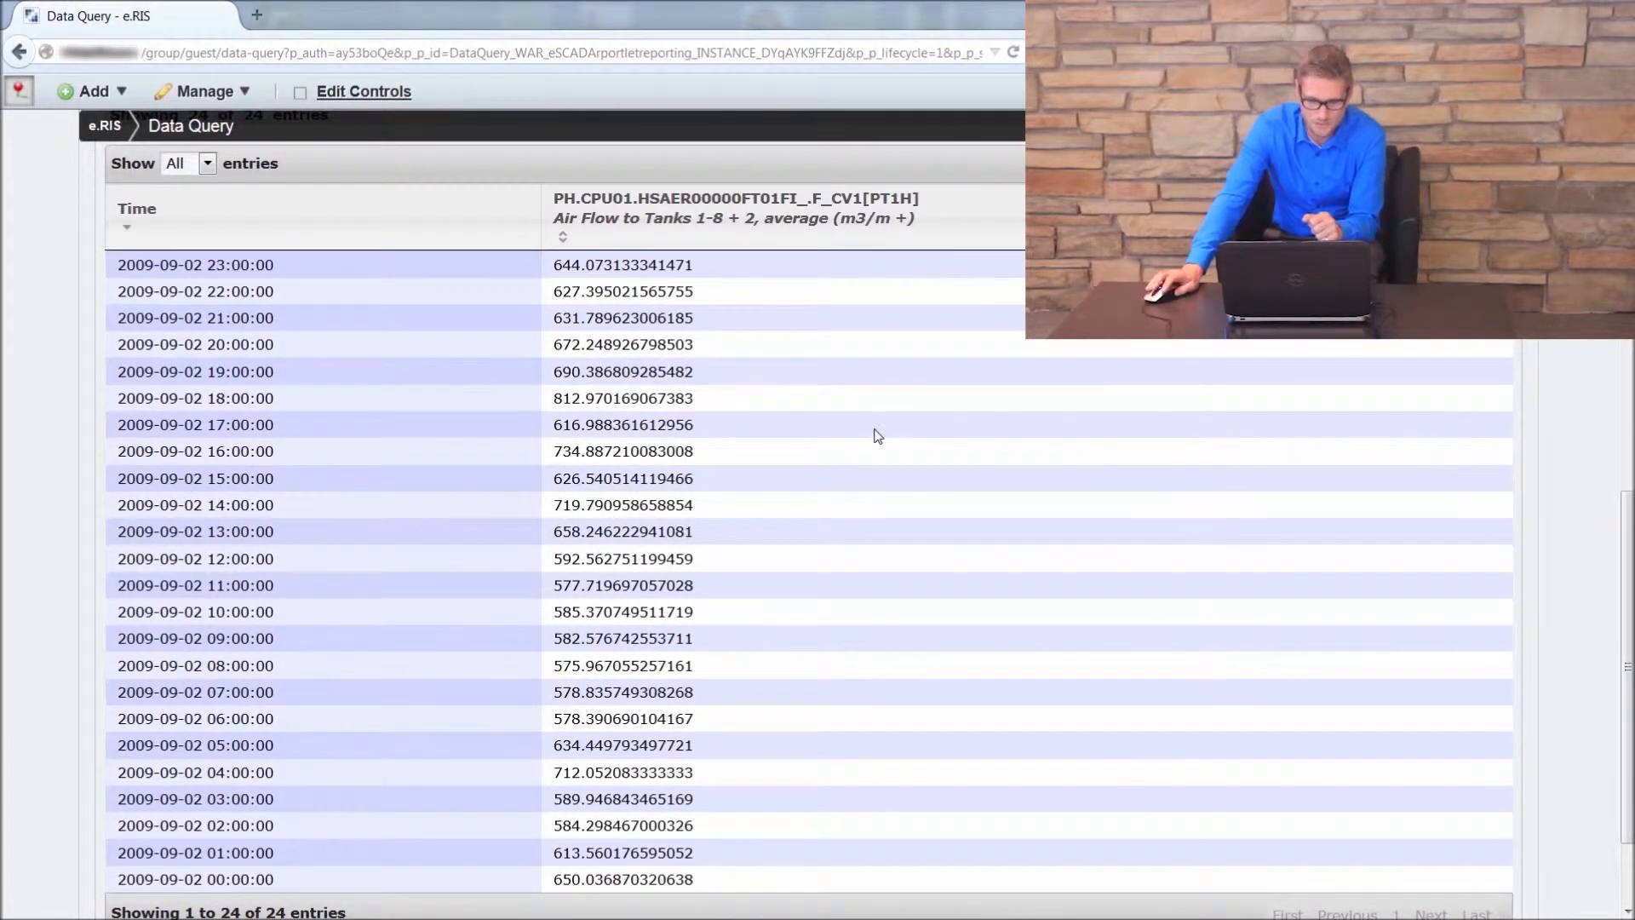
Step: Start a new tag limits set in Tag Limits & Permissions with PH (Proficy Tag Provider) as its provider
{"action": "scroll", "coordinate": [875, 438], "scroll_direction": "up", "scroll_amount": 10}
{"action": "mouse_move", "coordinate": [1015, 270]}
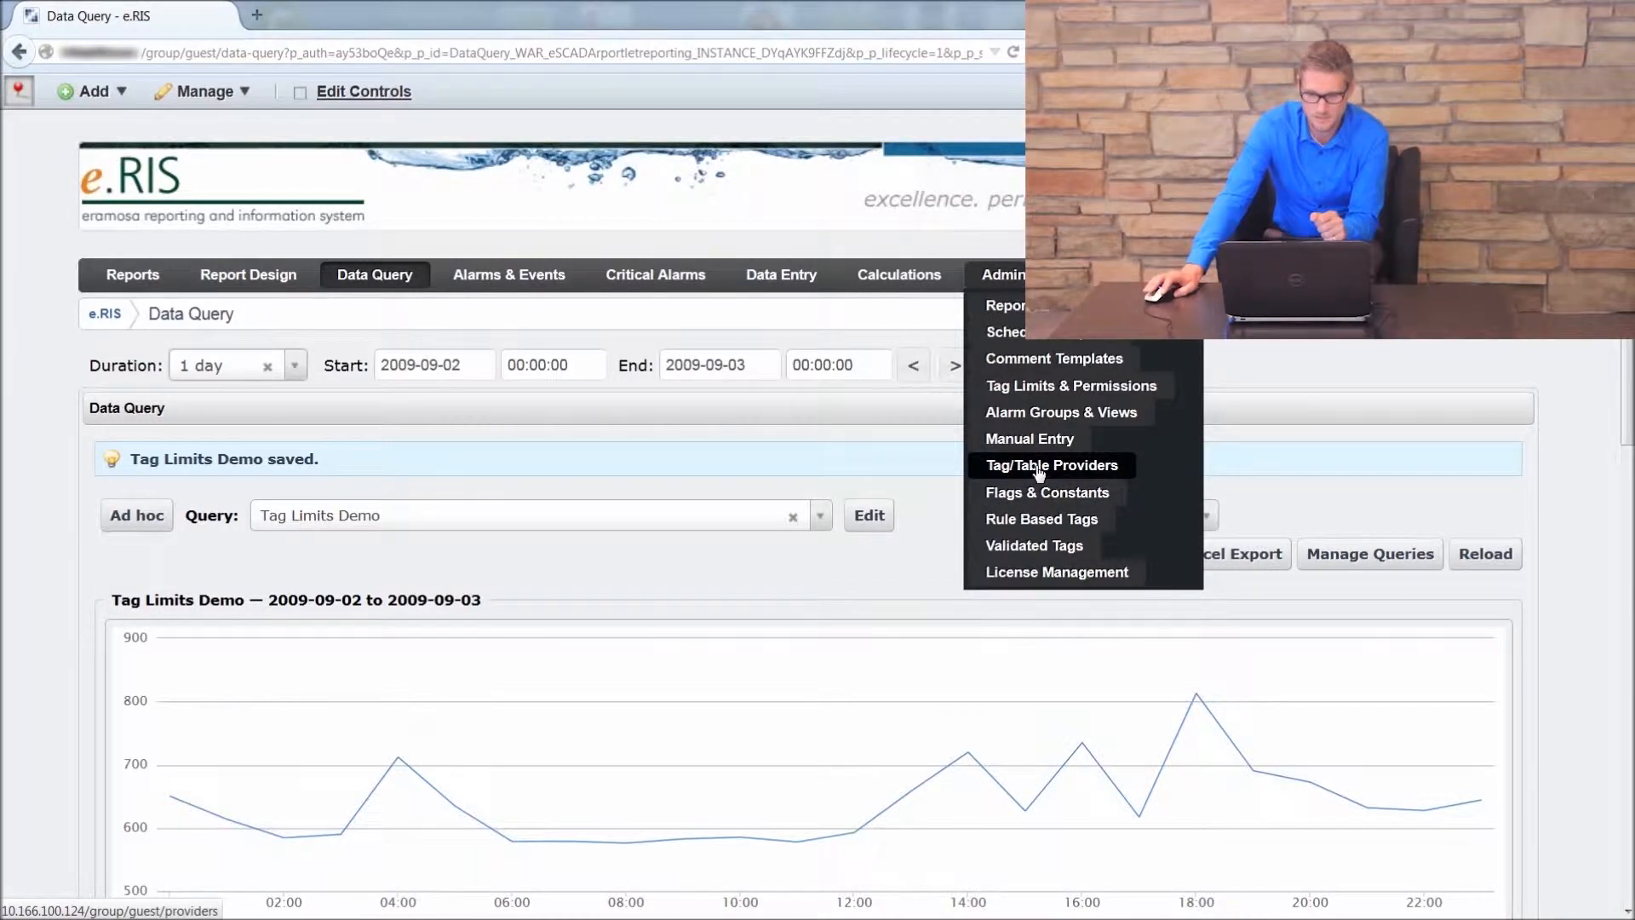
{"action": "left_click", "coordinate": [1070, 394]}
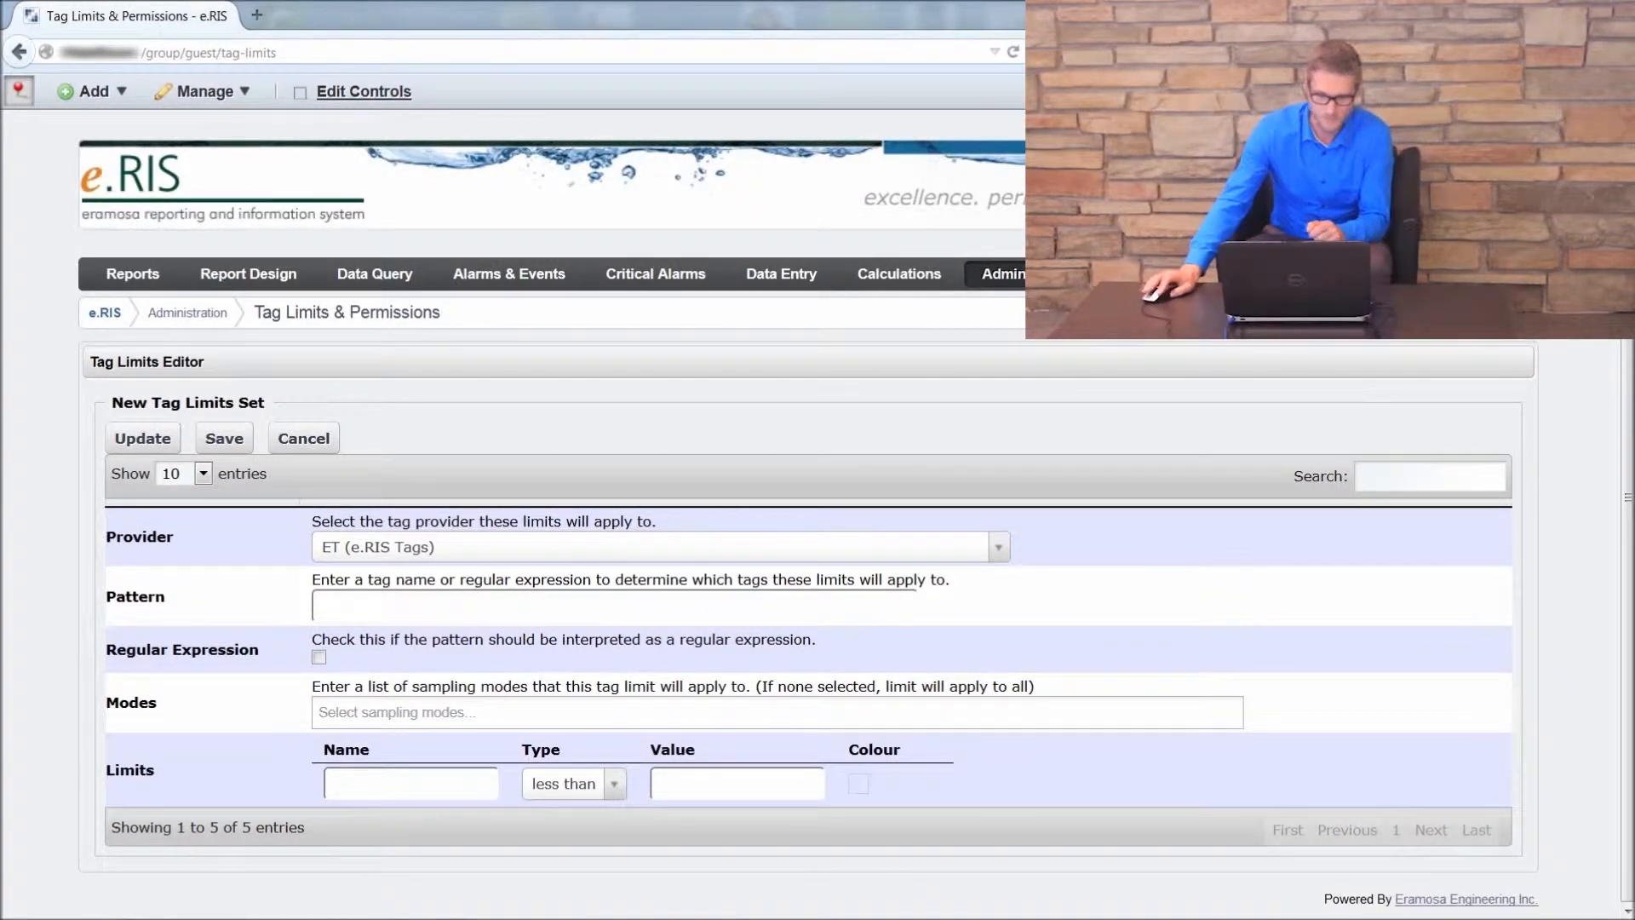
{"action": "left_click", "coordinate": [1003, 554]}
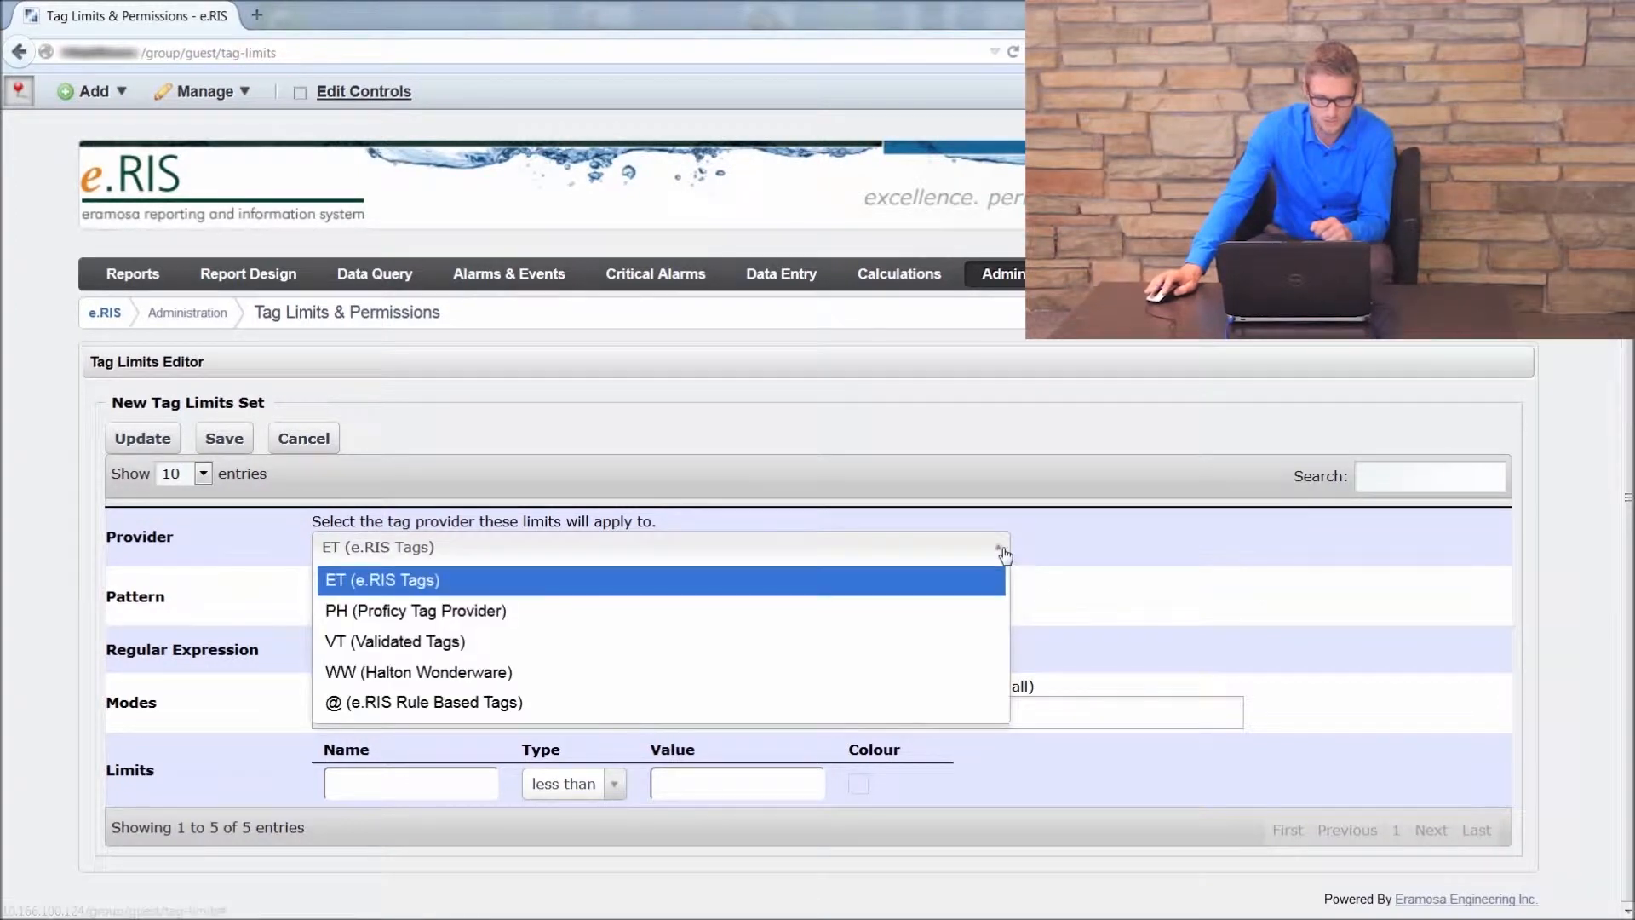
{"action": "left_click", "coordinate": [404, 619]}
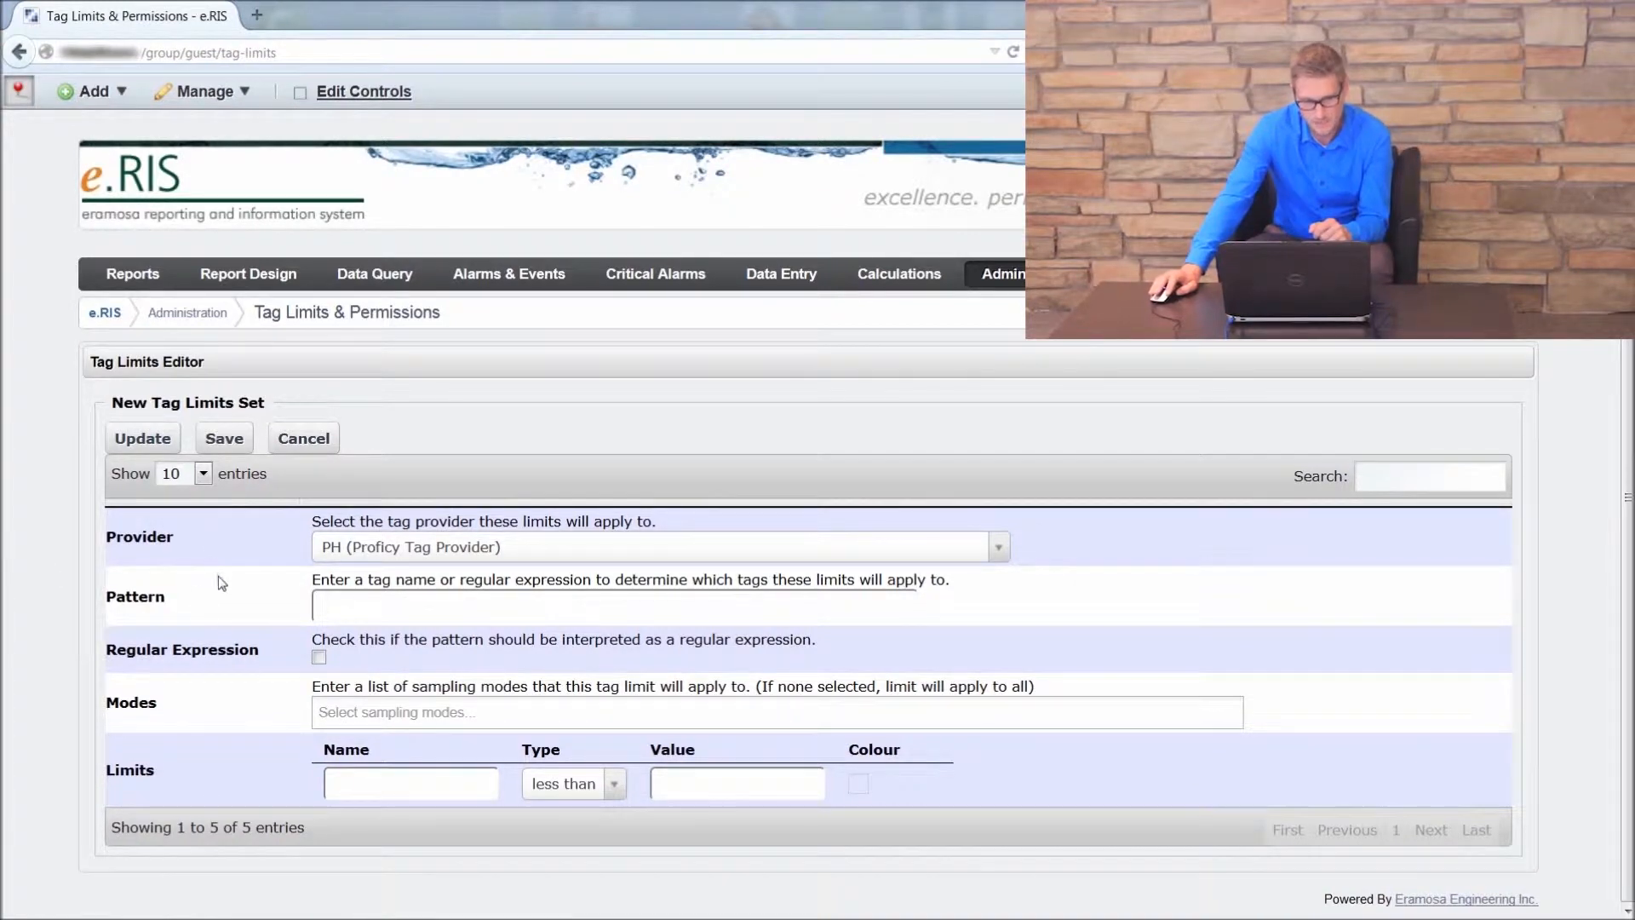
Step: Set the tag pattern to .*HSAER.* and have it interpreted as a regular expression
{"action": "left_click", "coordinate": [328, 605]}
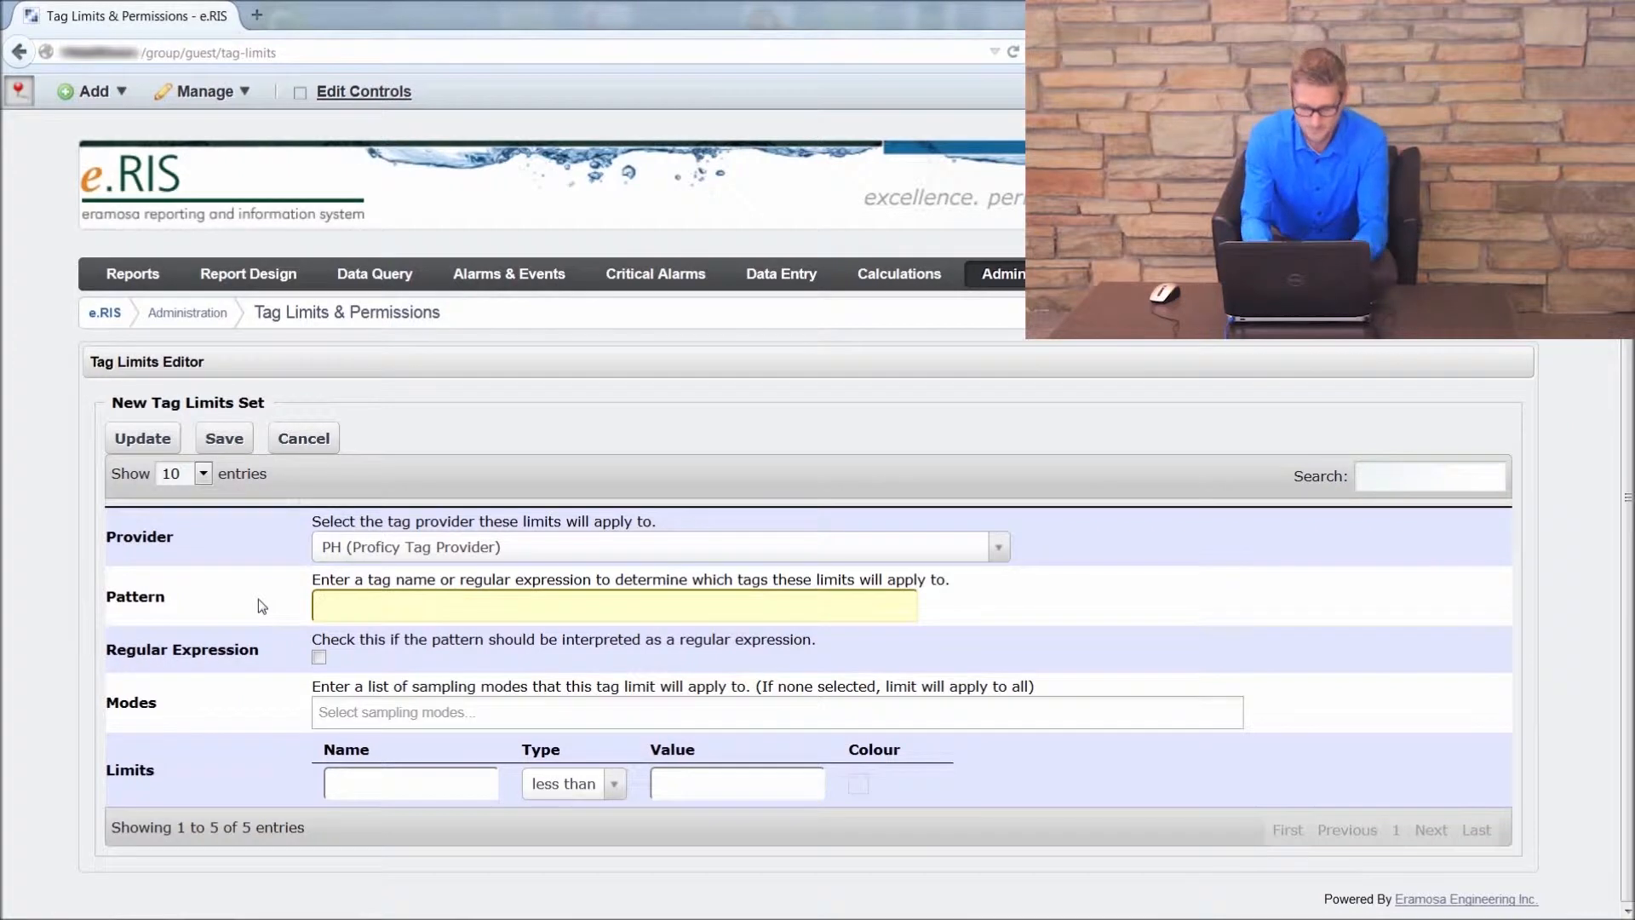
{"action": "type", "text": "."}
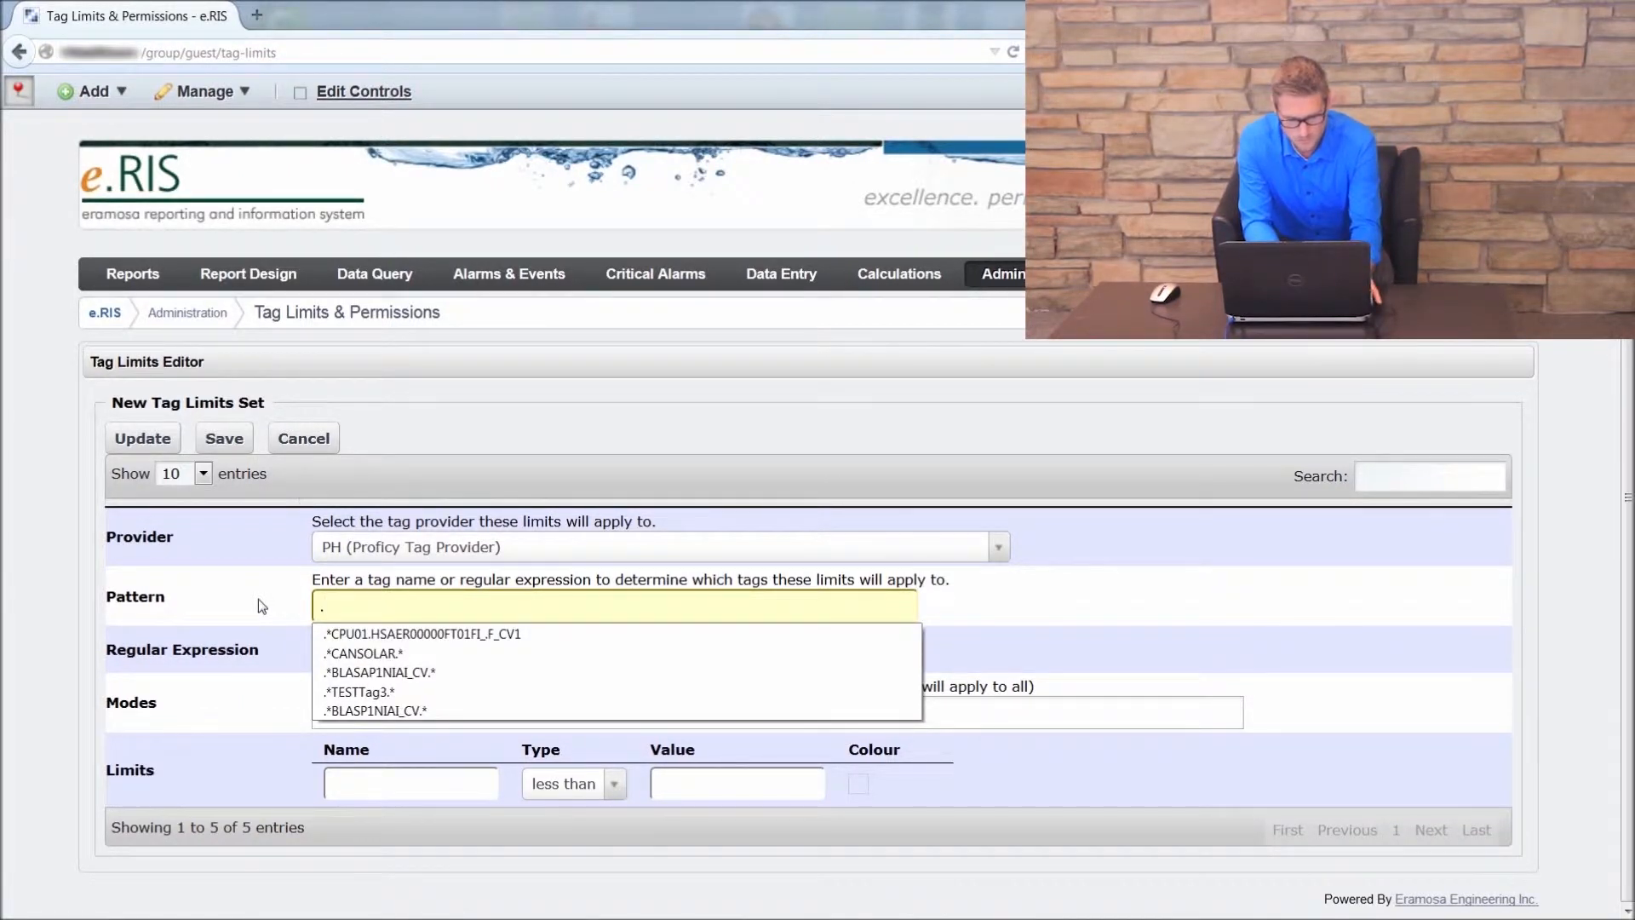
{"action": "type", "text": "*"}
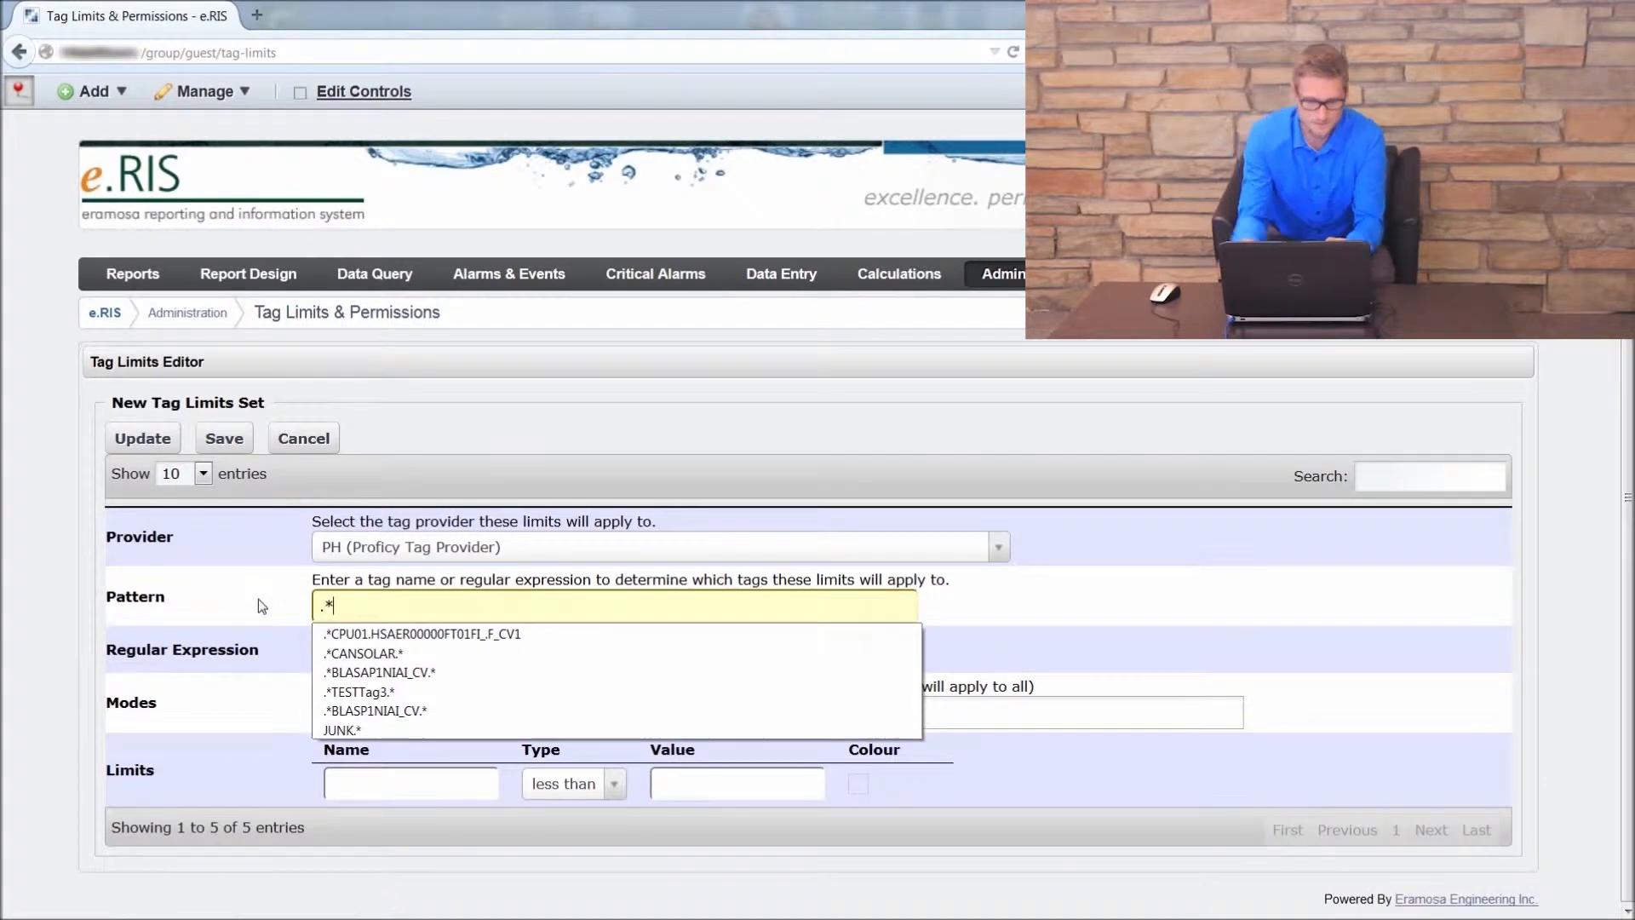
{"action": "left_click", "coordinate": [43, 475]}
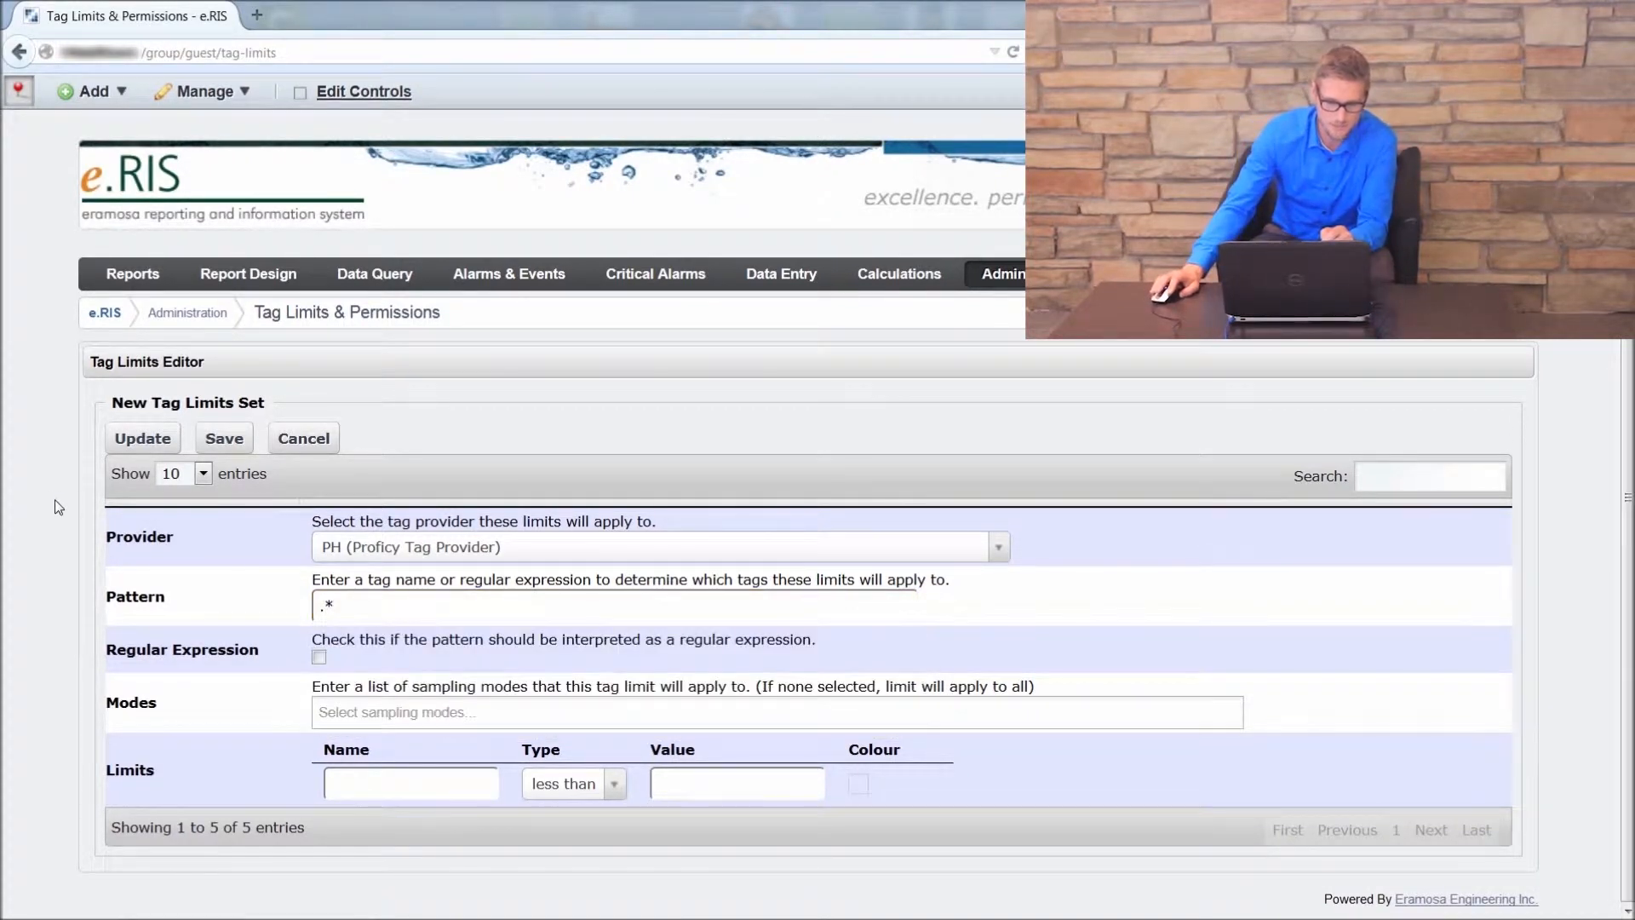
{"action": "left_click", "coordinate": [364, 609]}
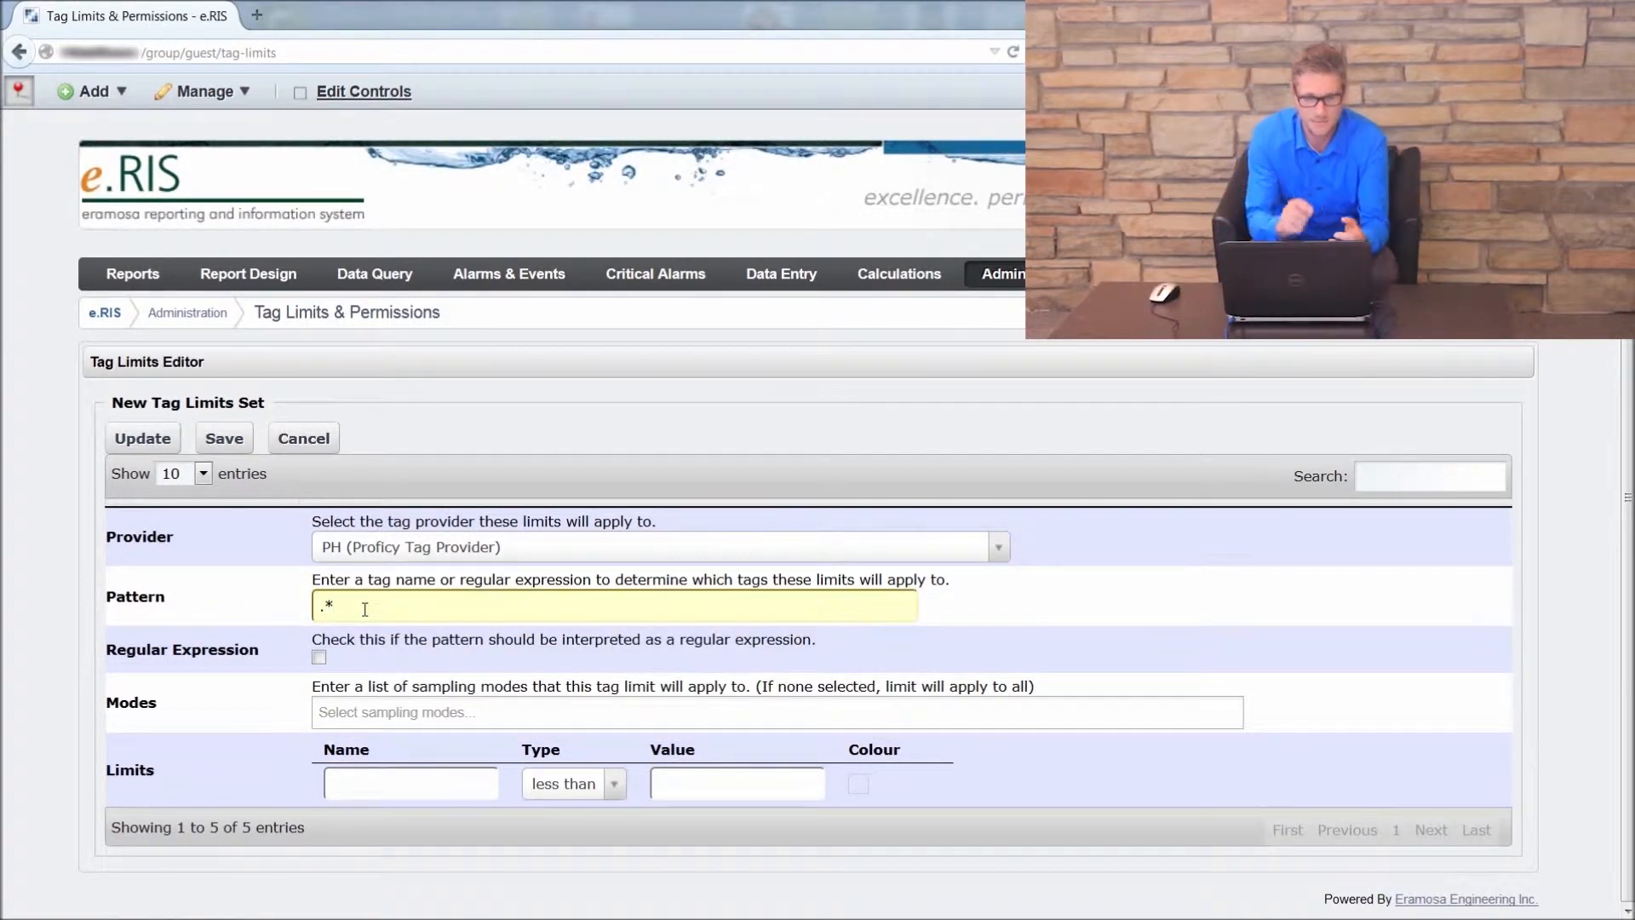
{"action": "key", "text": "Caps_Lock"}
{"action": "type", "text": "HSAE"}
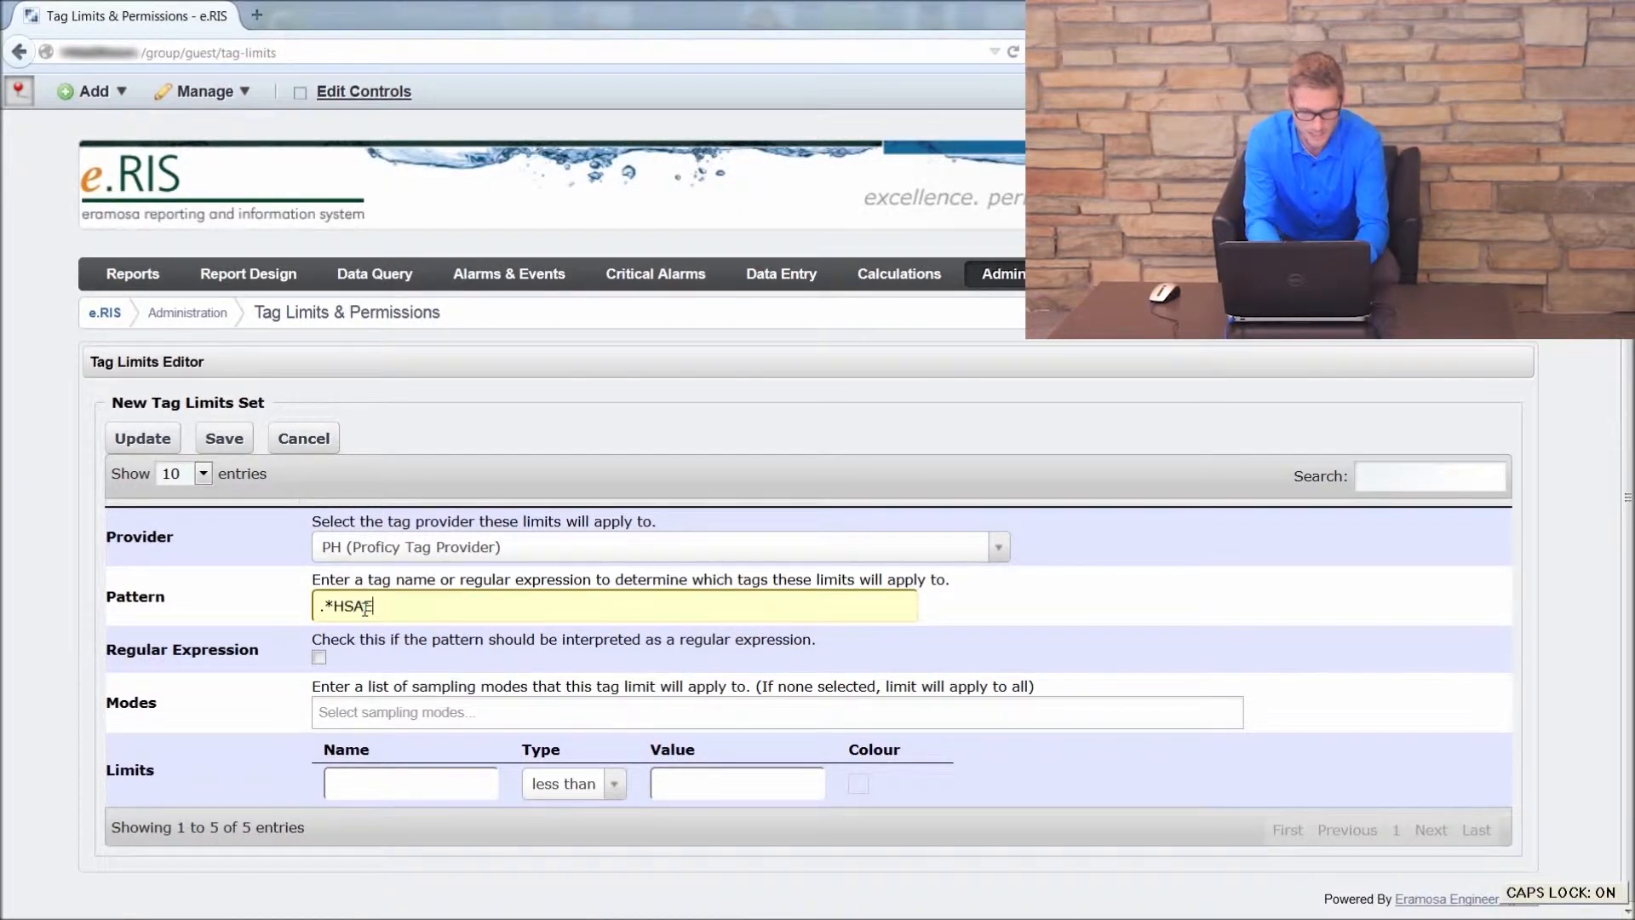
{"action": "type", "text": "R"}
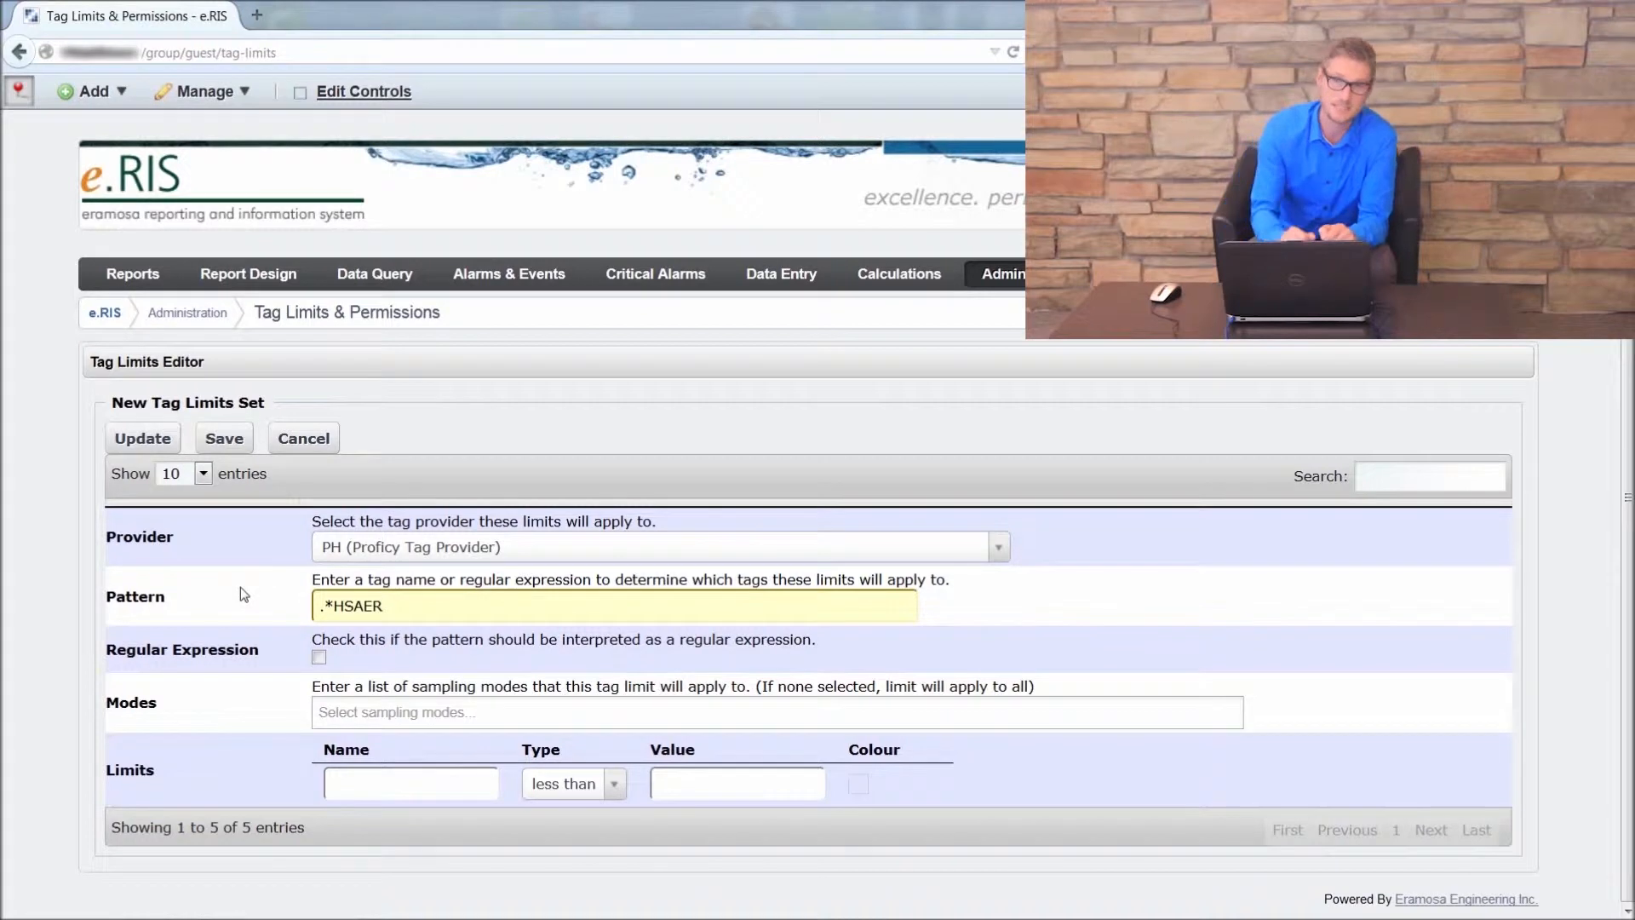
{"action": "type", "text": "."}
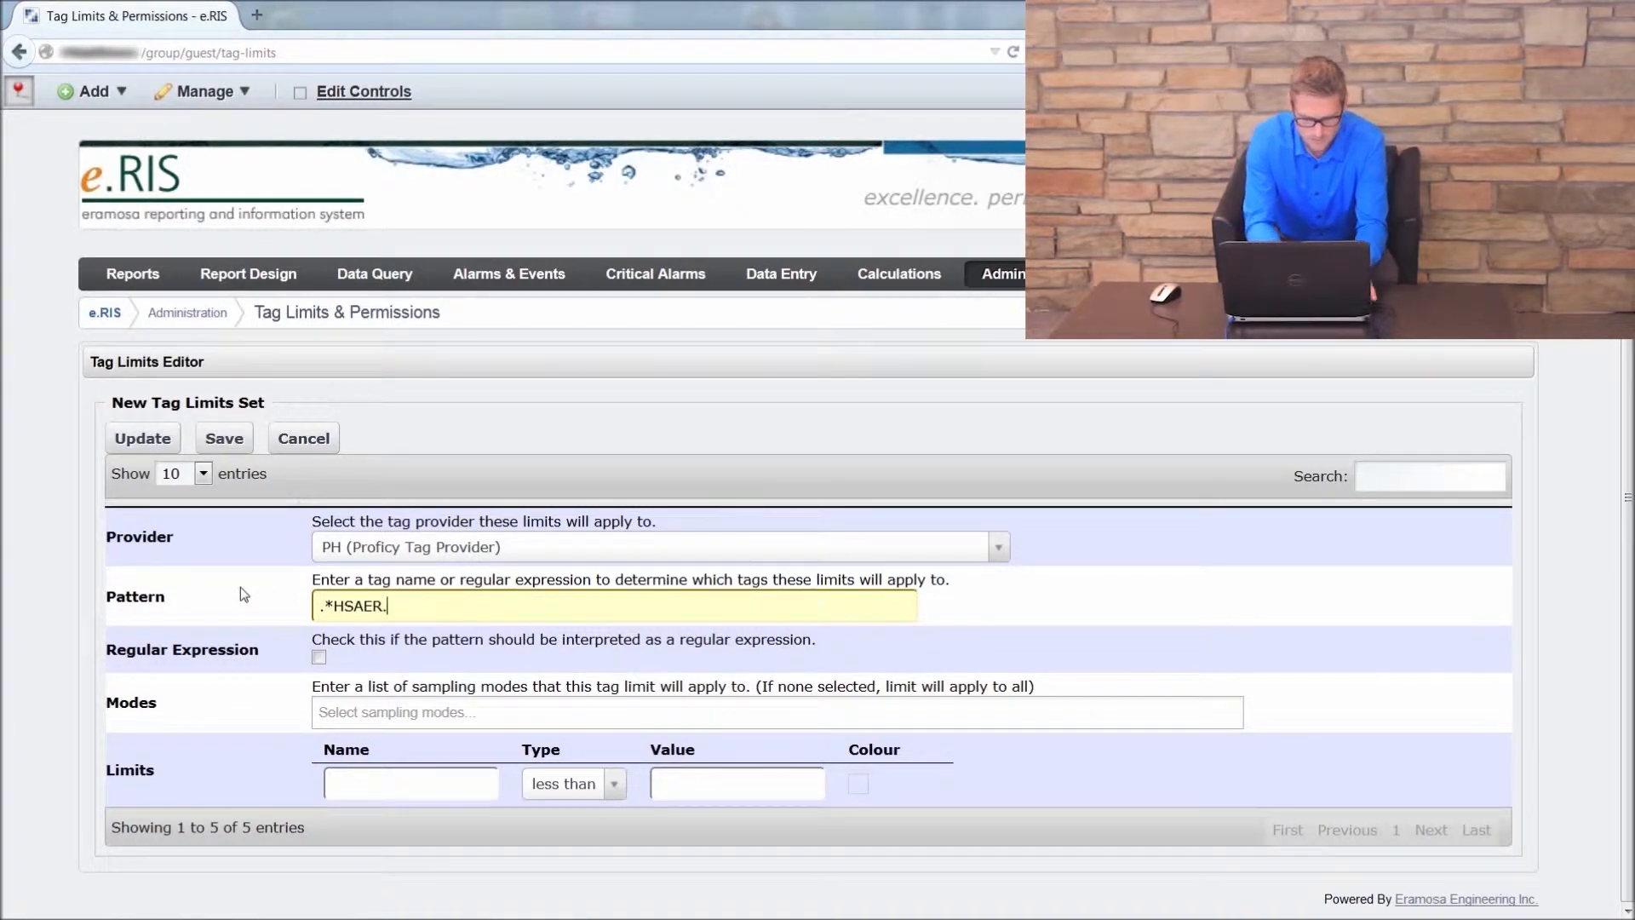
{"action": "type", "text": "*"}
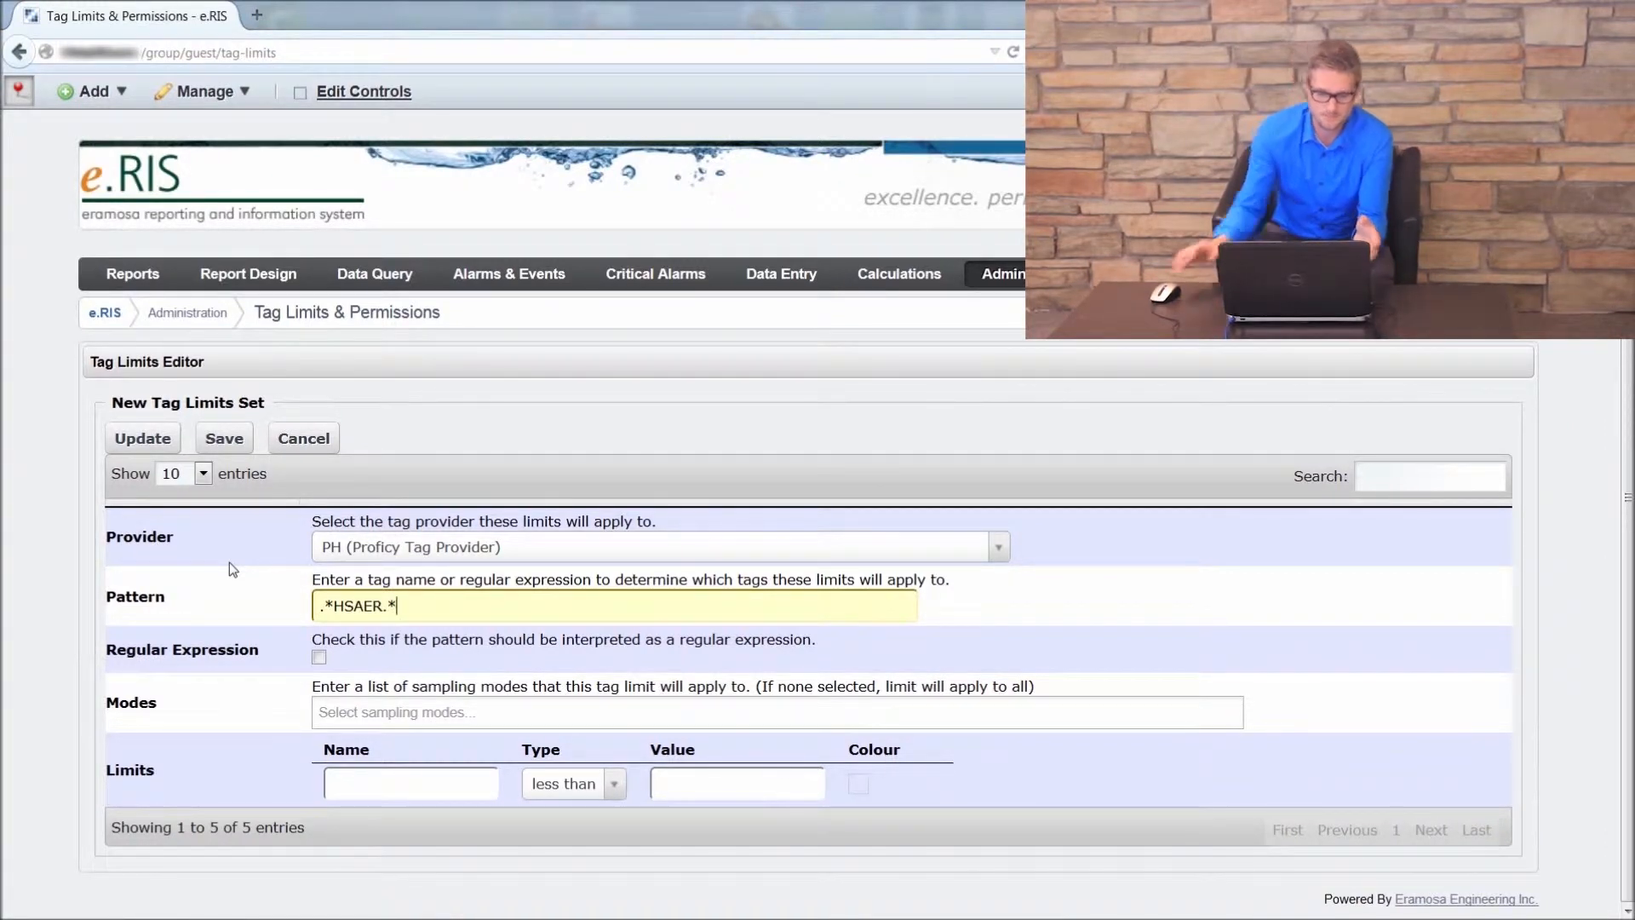
{"action": "left_click", "coordinate": [32, 550]}
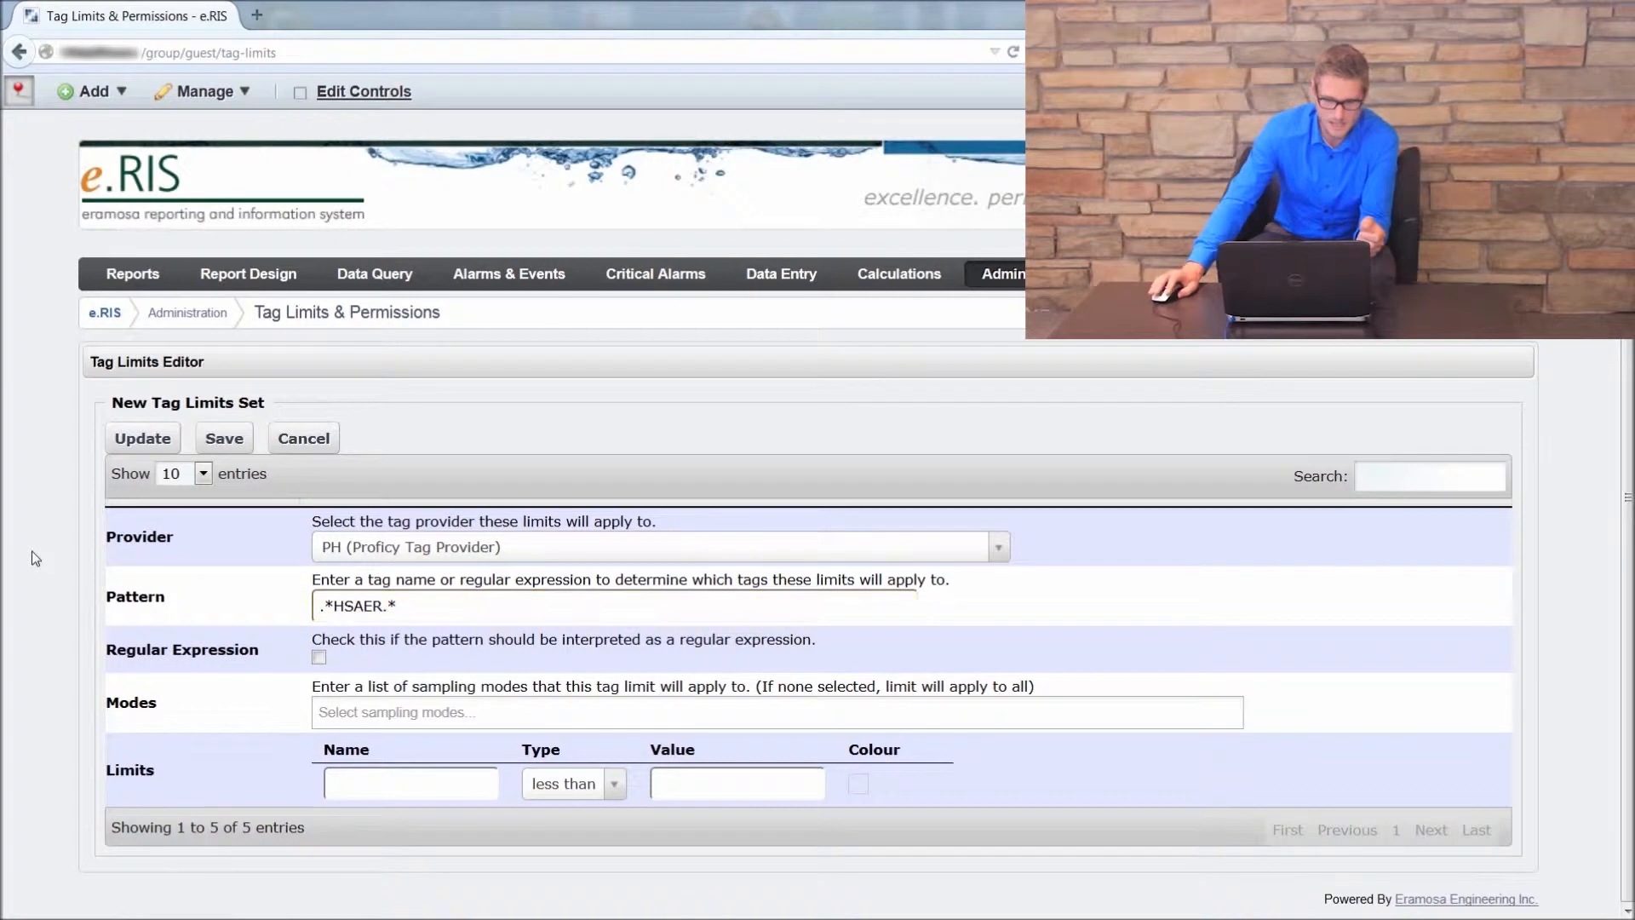
{"action": "left_click", "coordinate": [320, 657]}
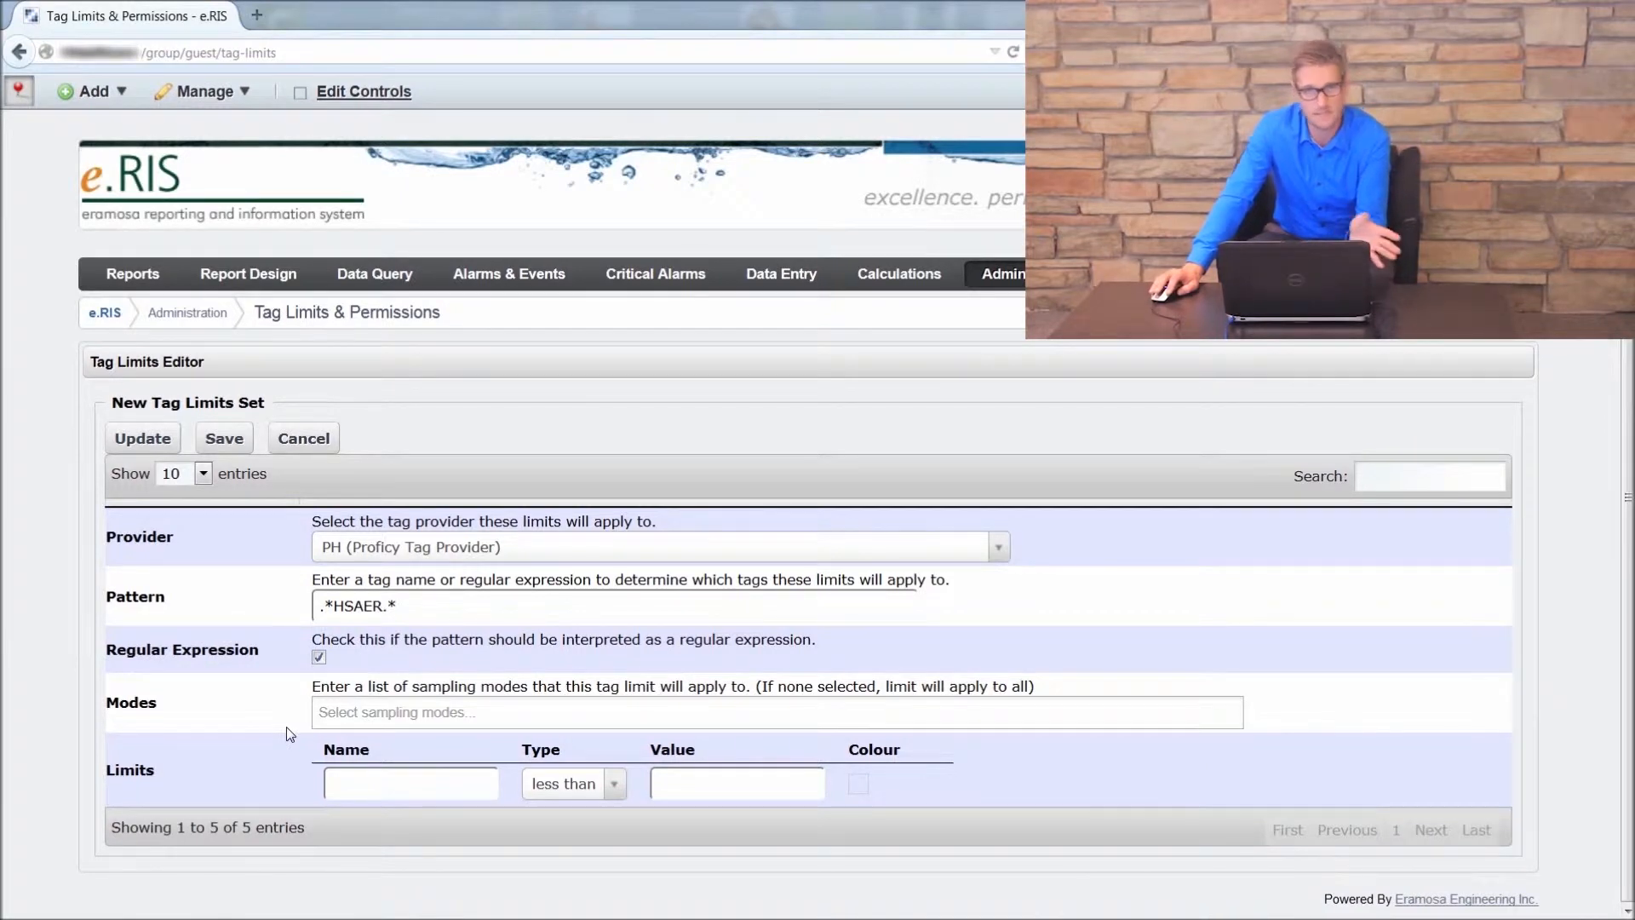
Step: Name the first limit Low
{"action": "left_click", "coordinate": [443, 786]}
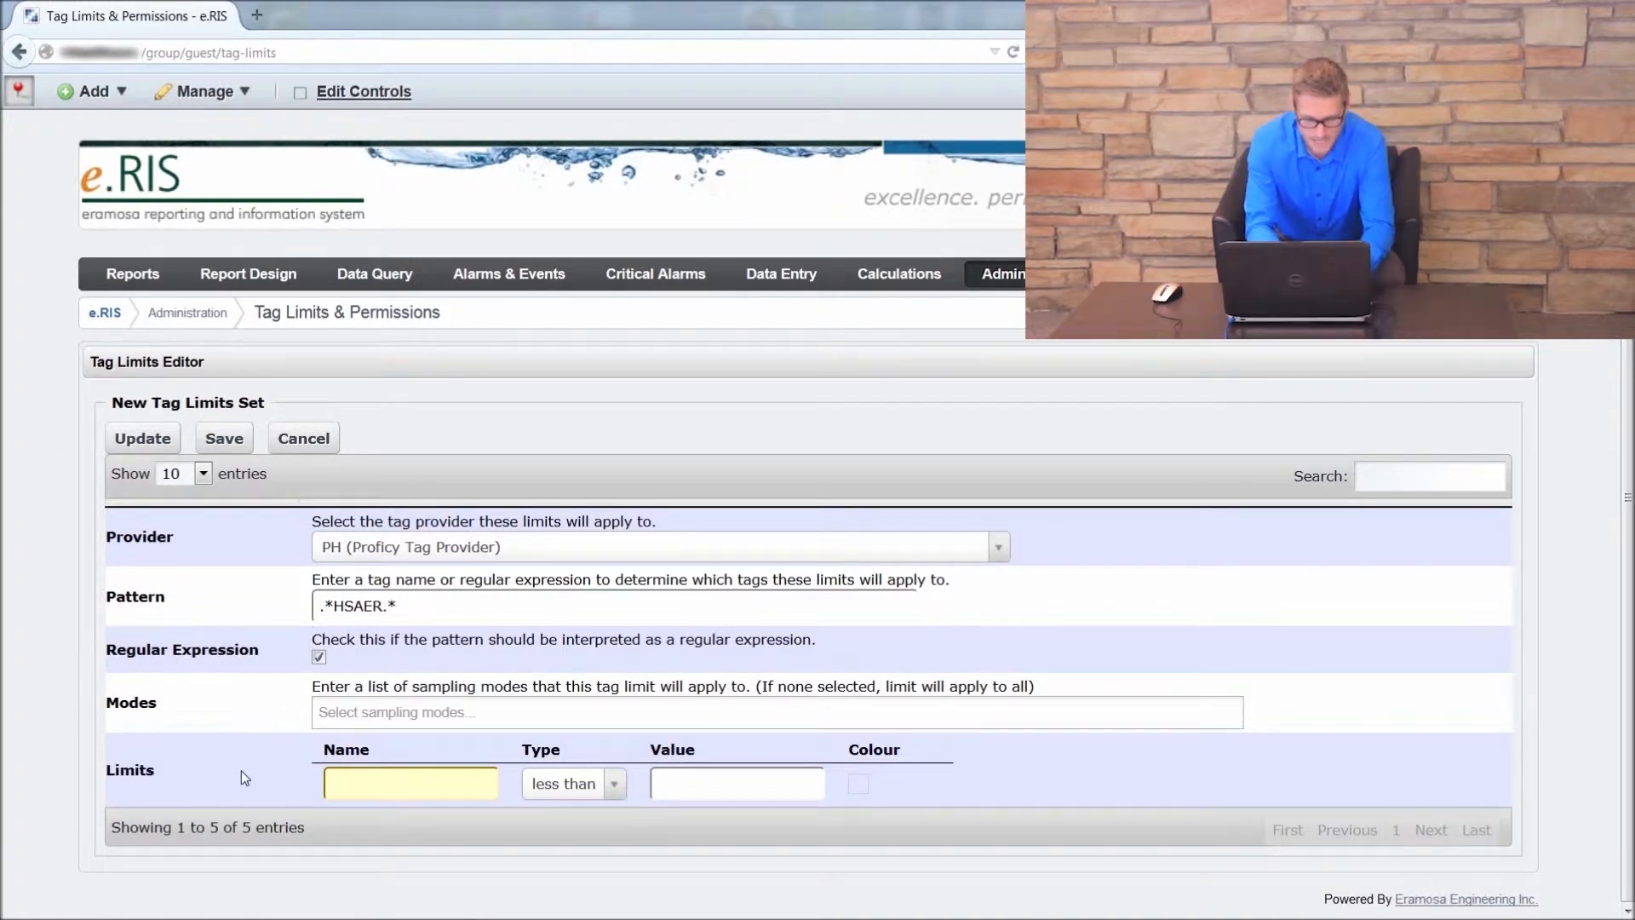
{"action": "type", "text": "lo"}
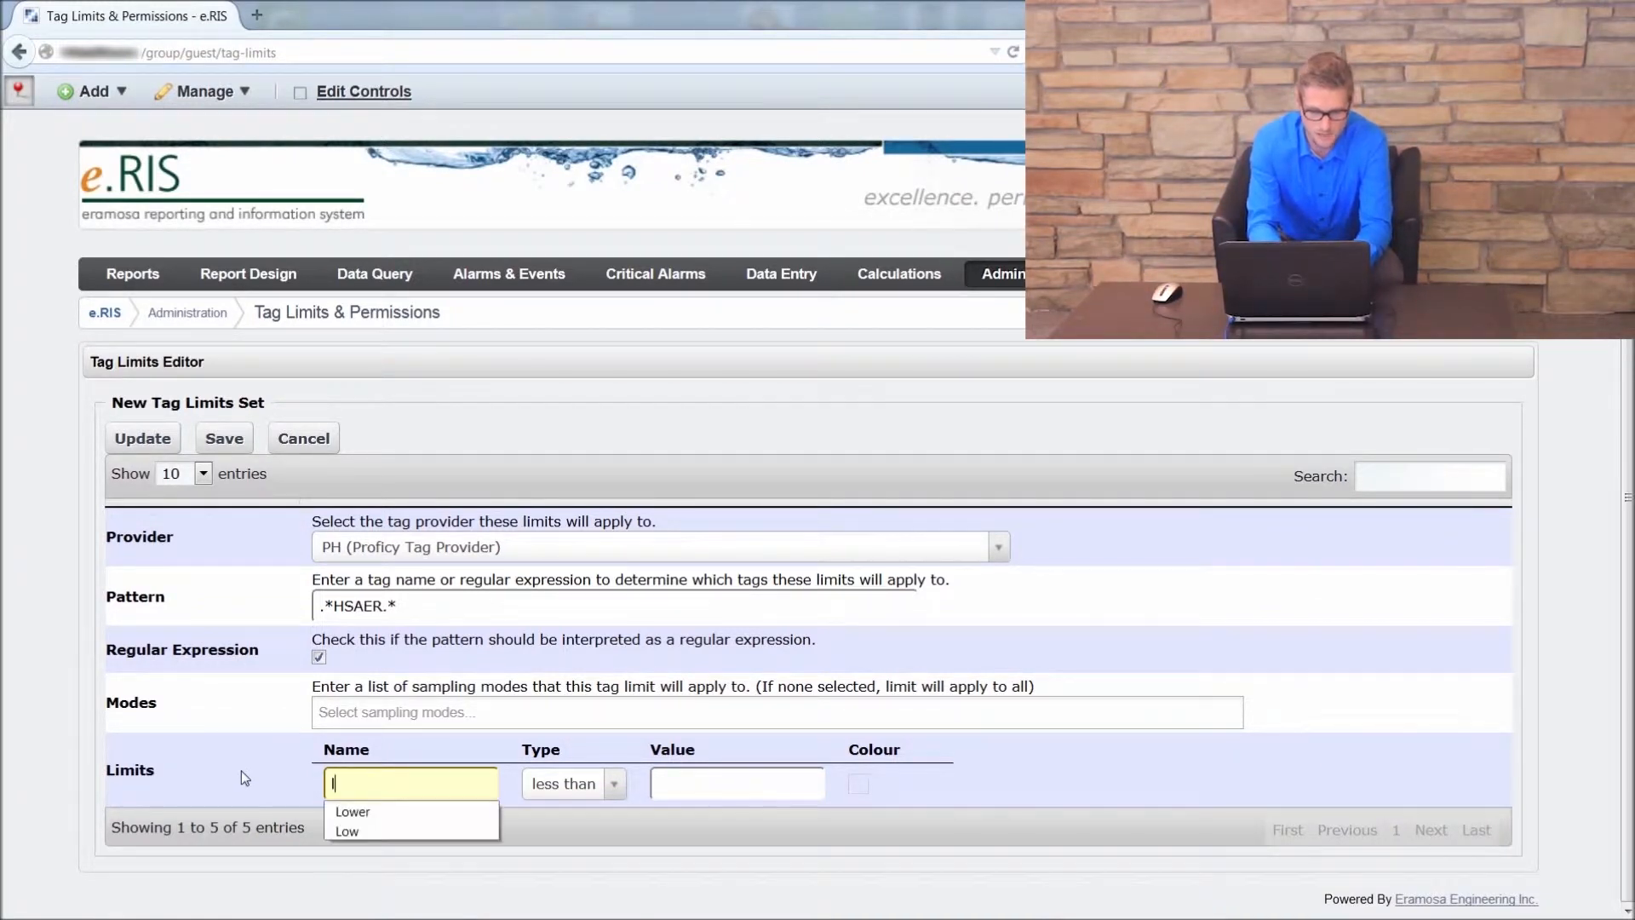
{"action": "key", "text": "BackSpace"}
{"action": "key", "text": "BackSpace"}
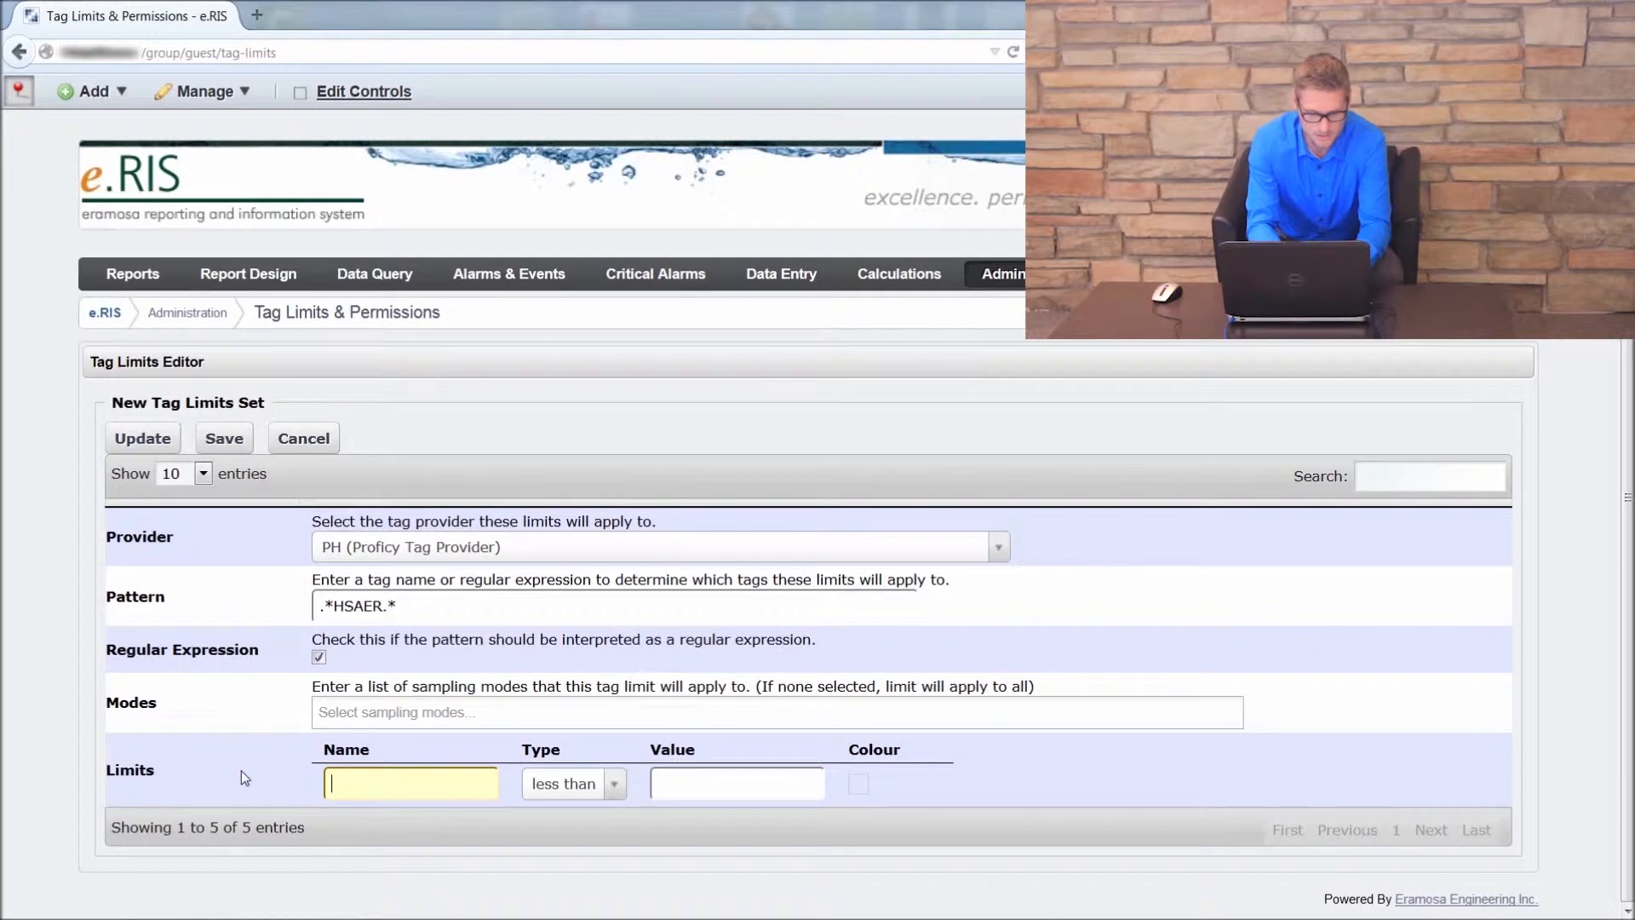
{"action": "type", "text": "Low"}
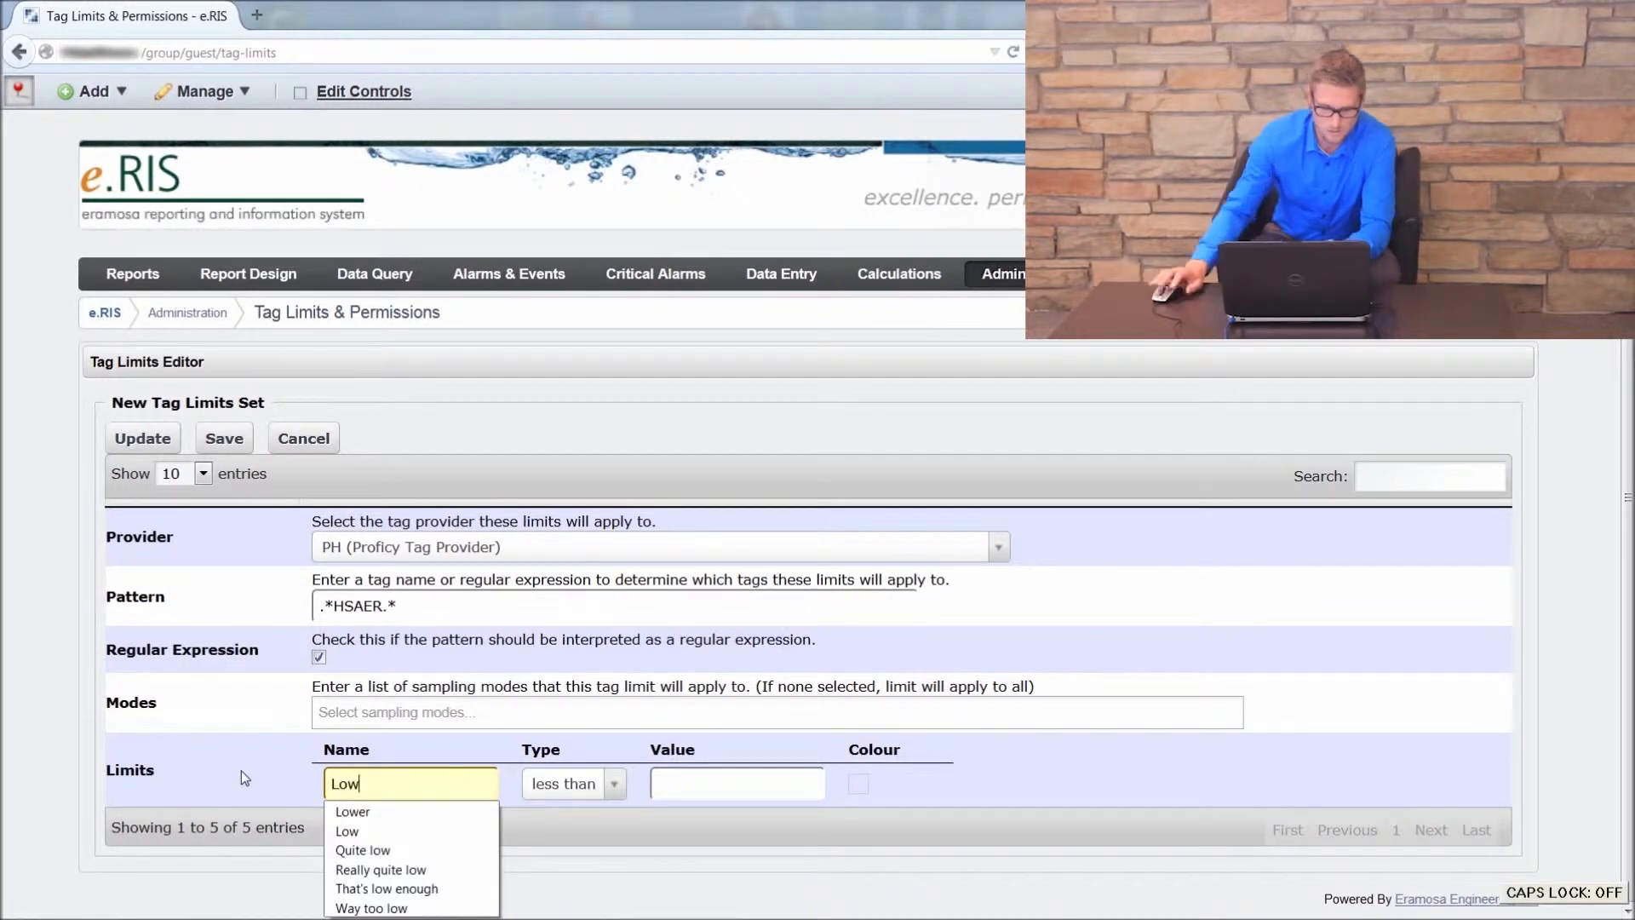
{"action": "left_click", "coordinate": [248, 772]}
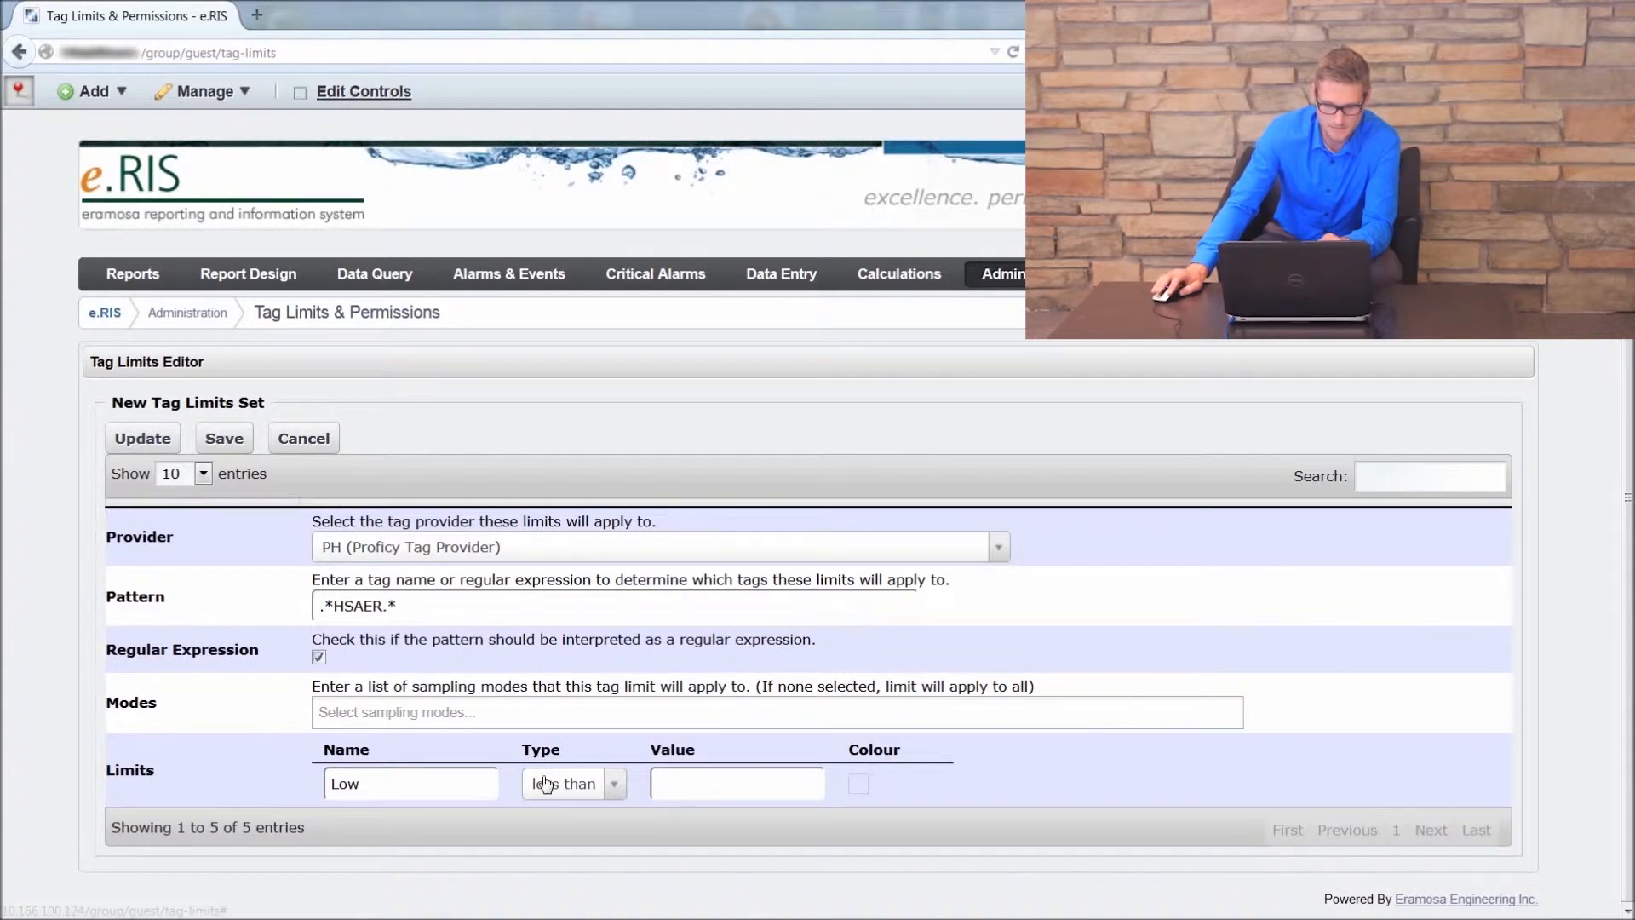
Step: Set the Low limit's value to 600 and its colour to dark blue, and update the limits set
{"action": "left_click", "coordinate": [686, 784]}
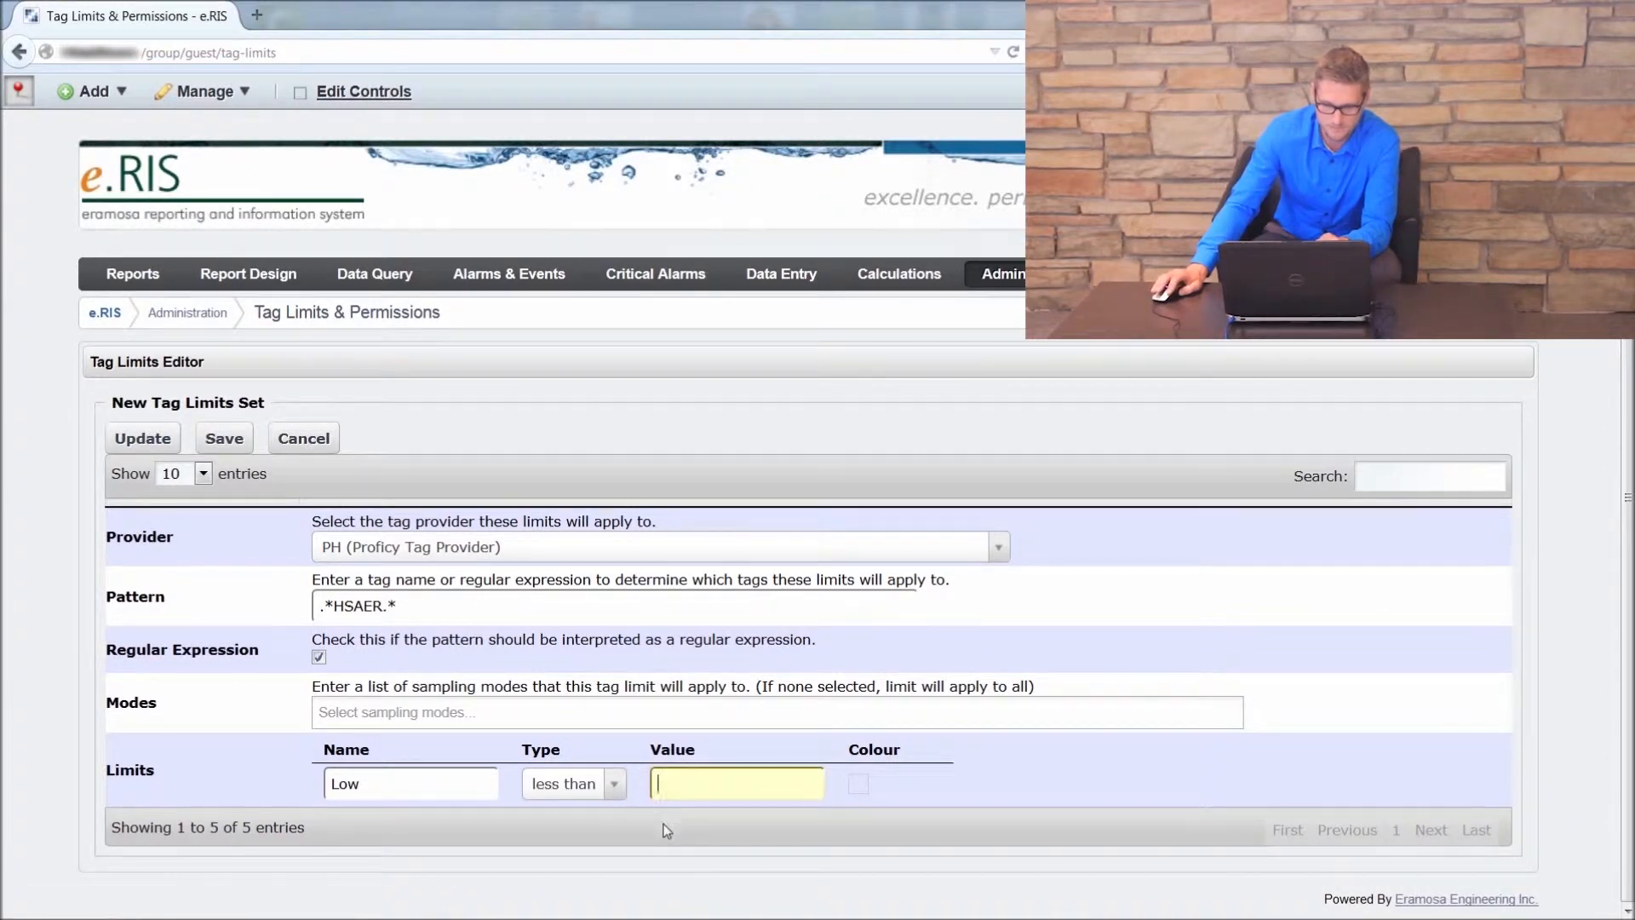
{"action": "type", "text": "600"}
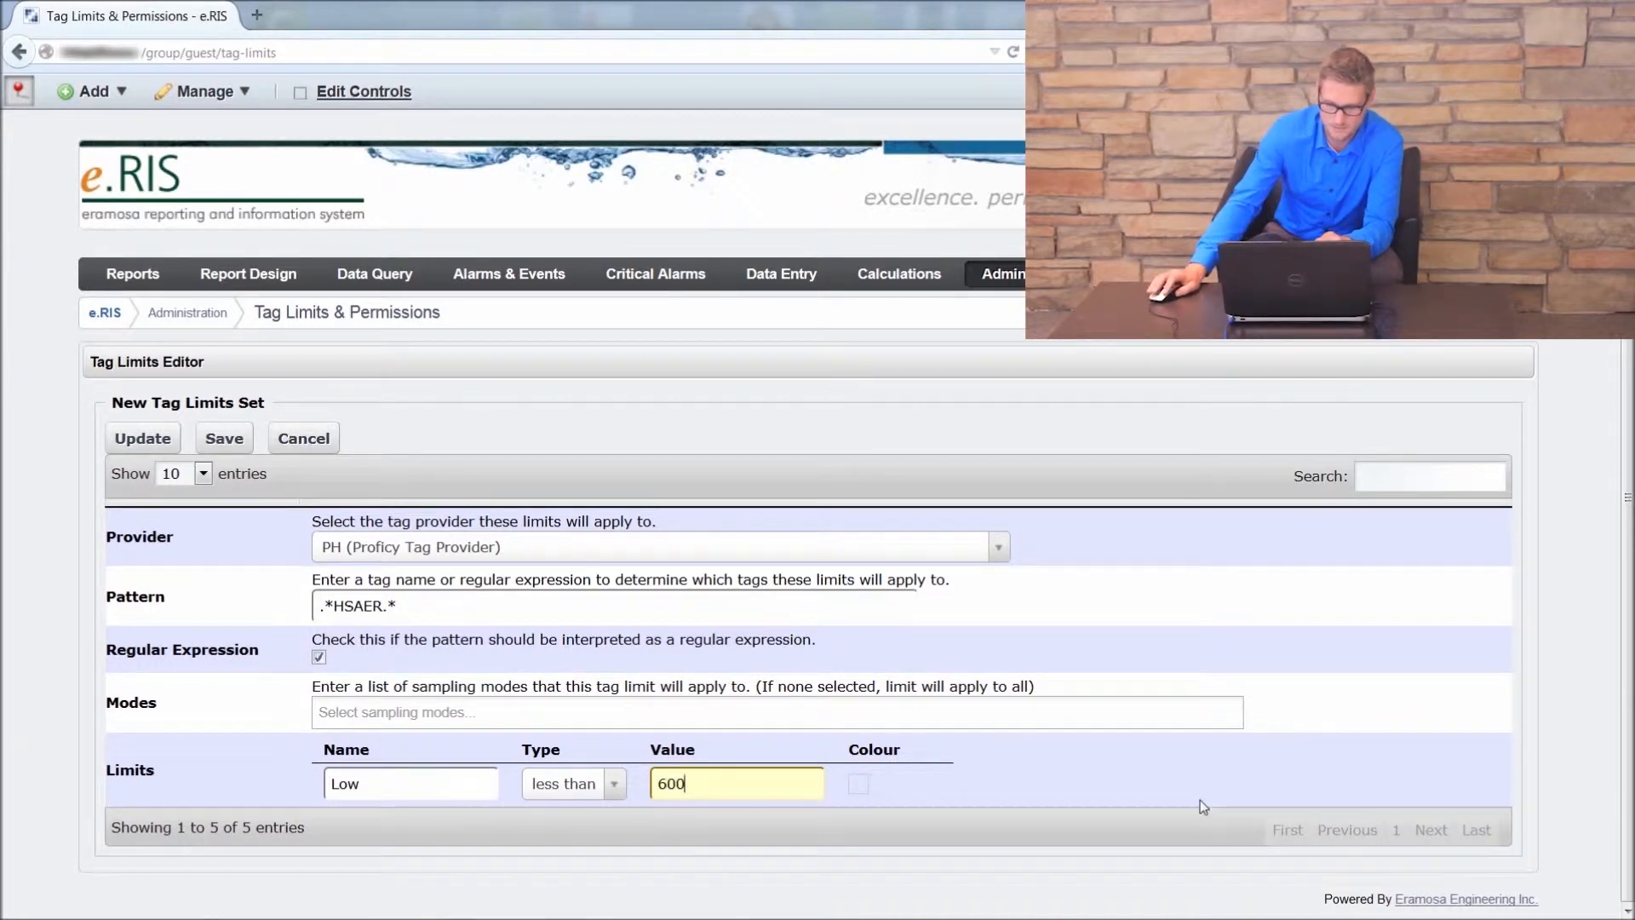
{"action": "left_click", "coordinate": [862, 788]}
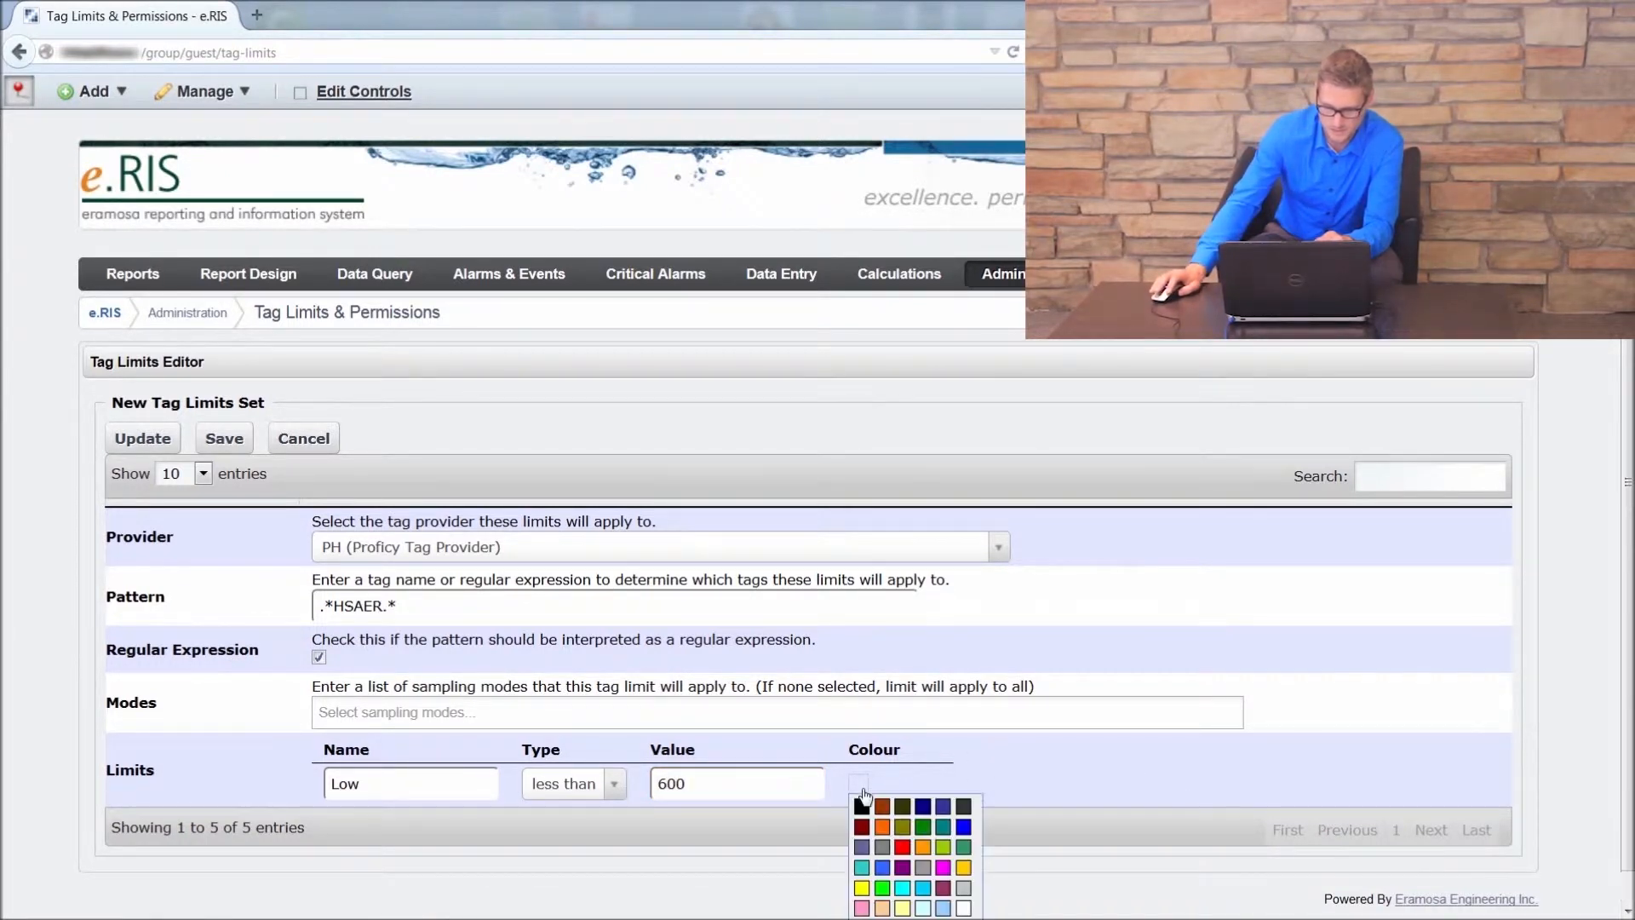
{"action": "left_click", "coordinate": [923, 806]}
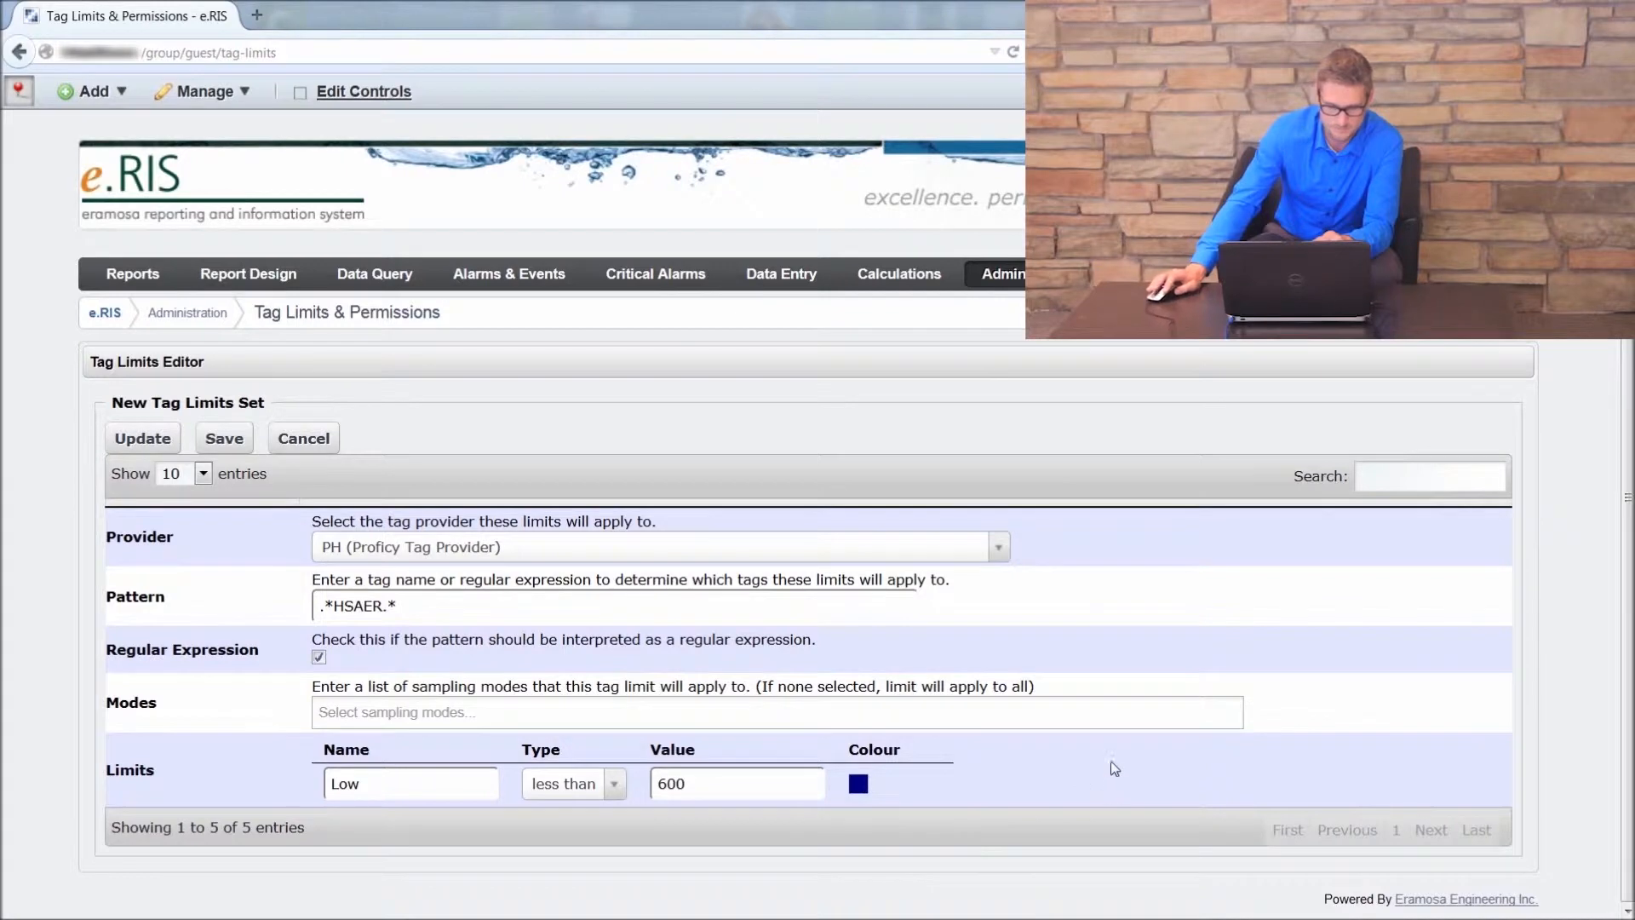
{"action": "left_click", "coordinate": [139, 438]}
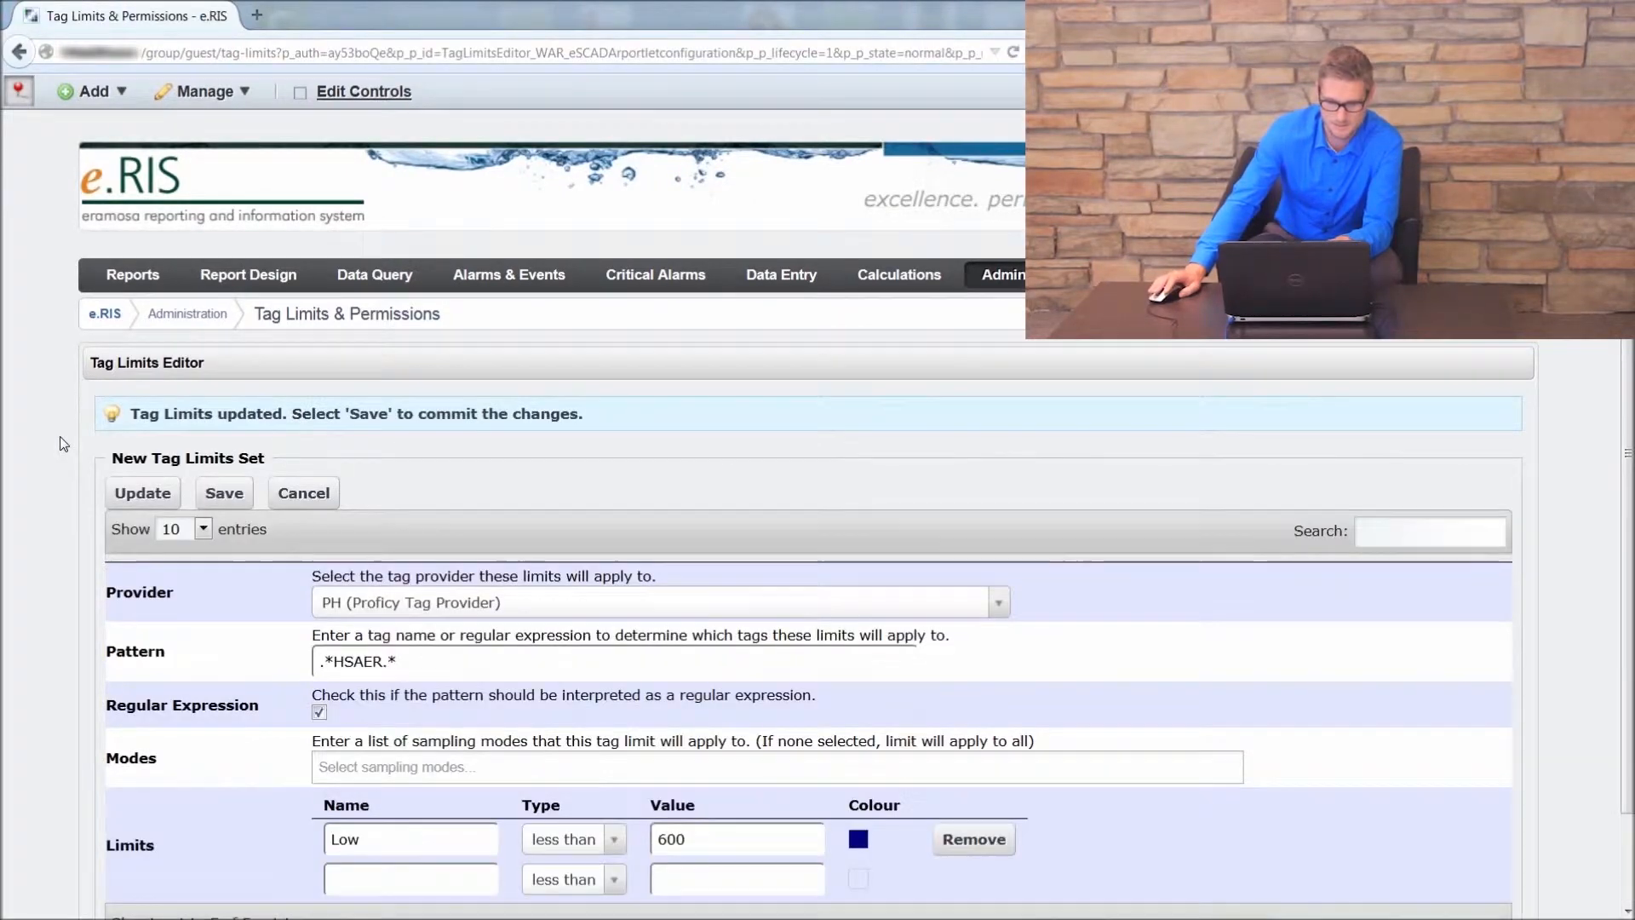
Step: Add a second limit named High and set its type to greater than
{"action": "scroll", "coordinate": [60, 443], "scroll_direction": "down", "scroll_amount": 2}
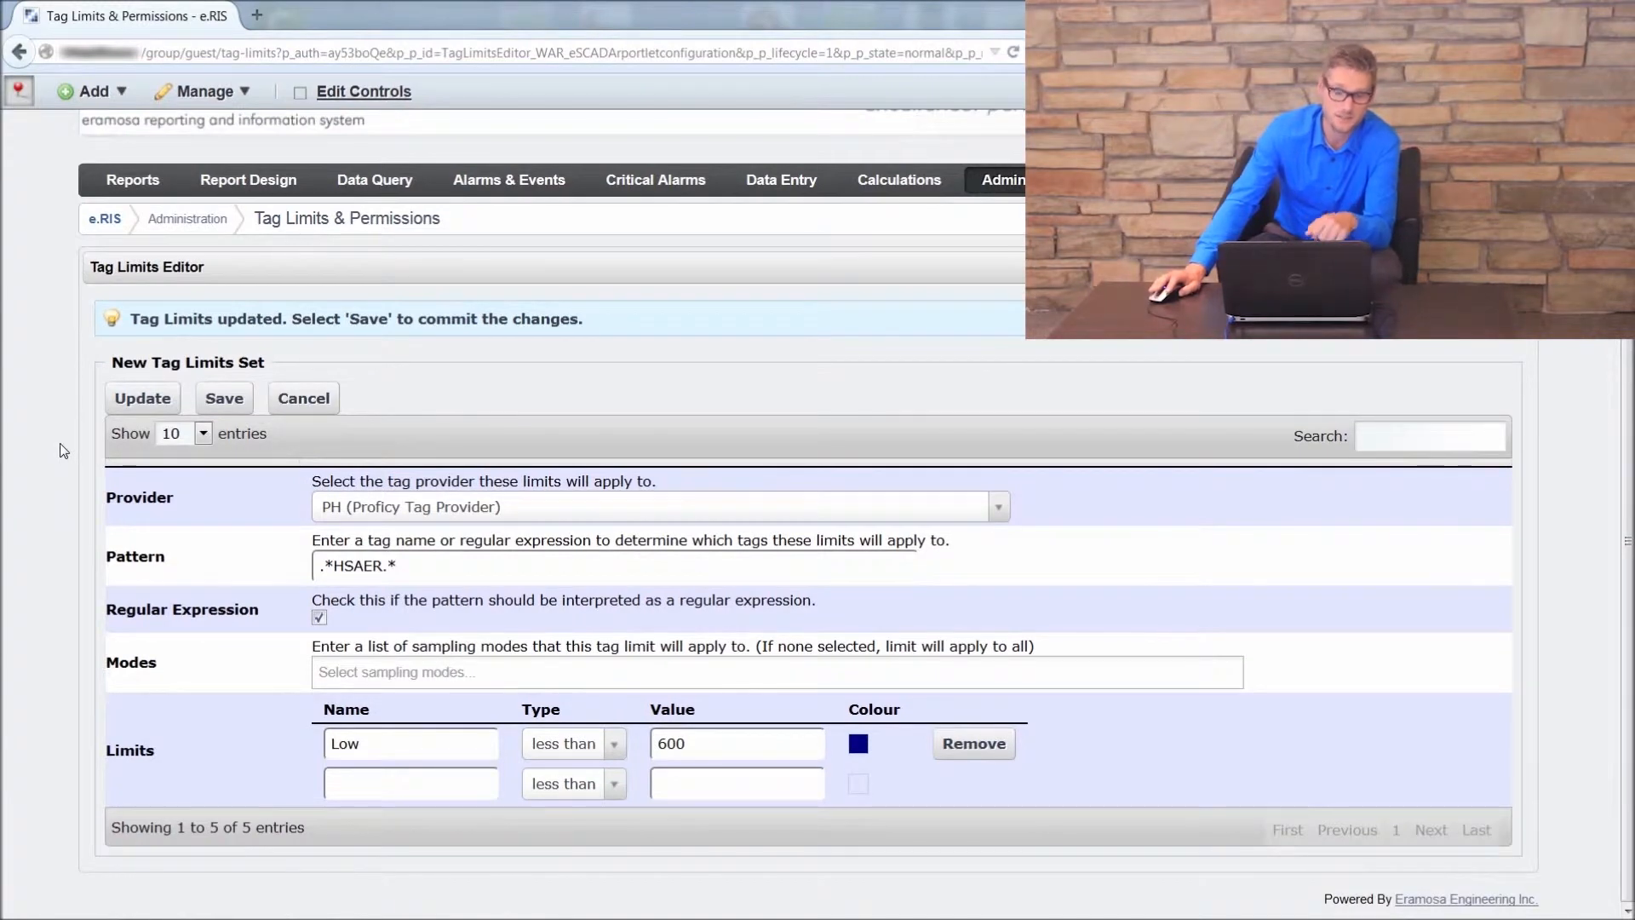
{"action": "left_click", "coordinate": [367, 785]}
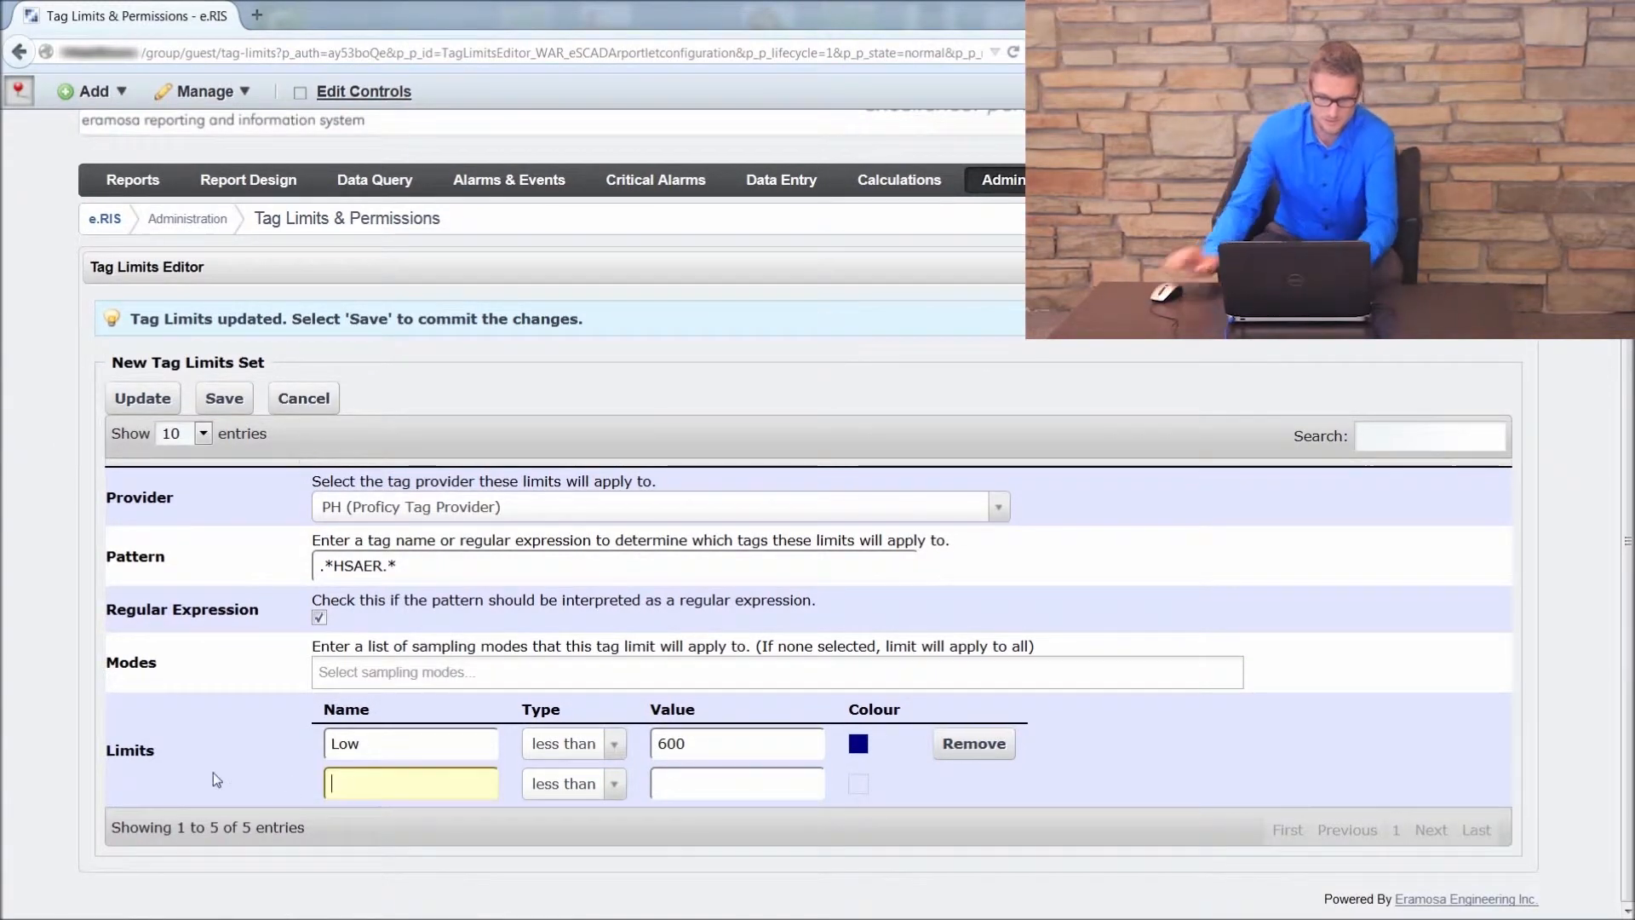
{"action": "type", "text": "High"}
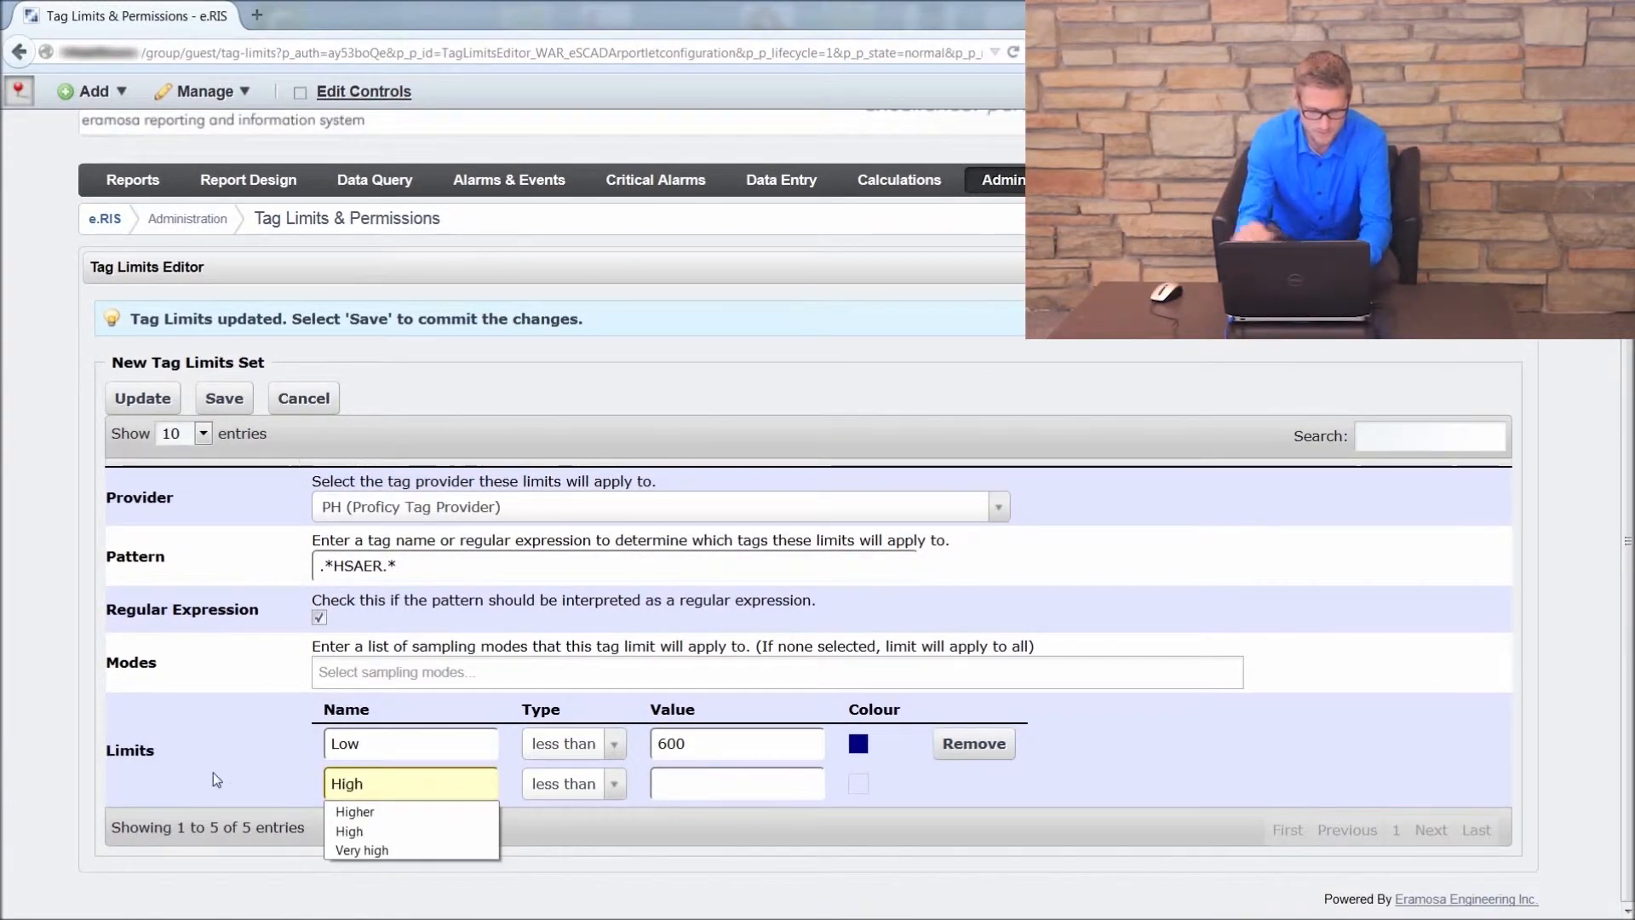
{"action": "key", "text": "Tab"}
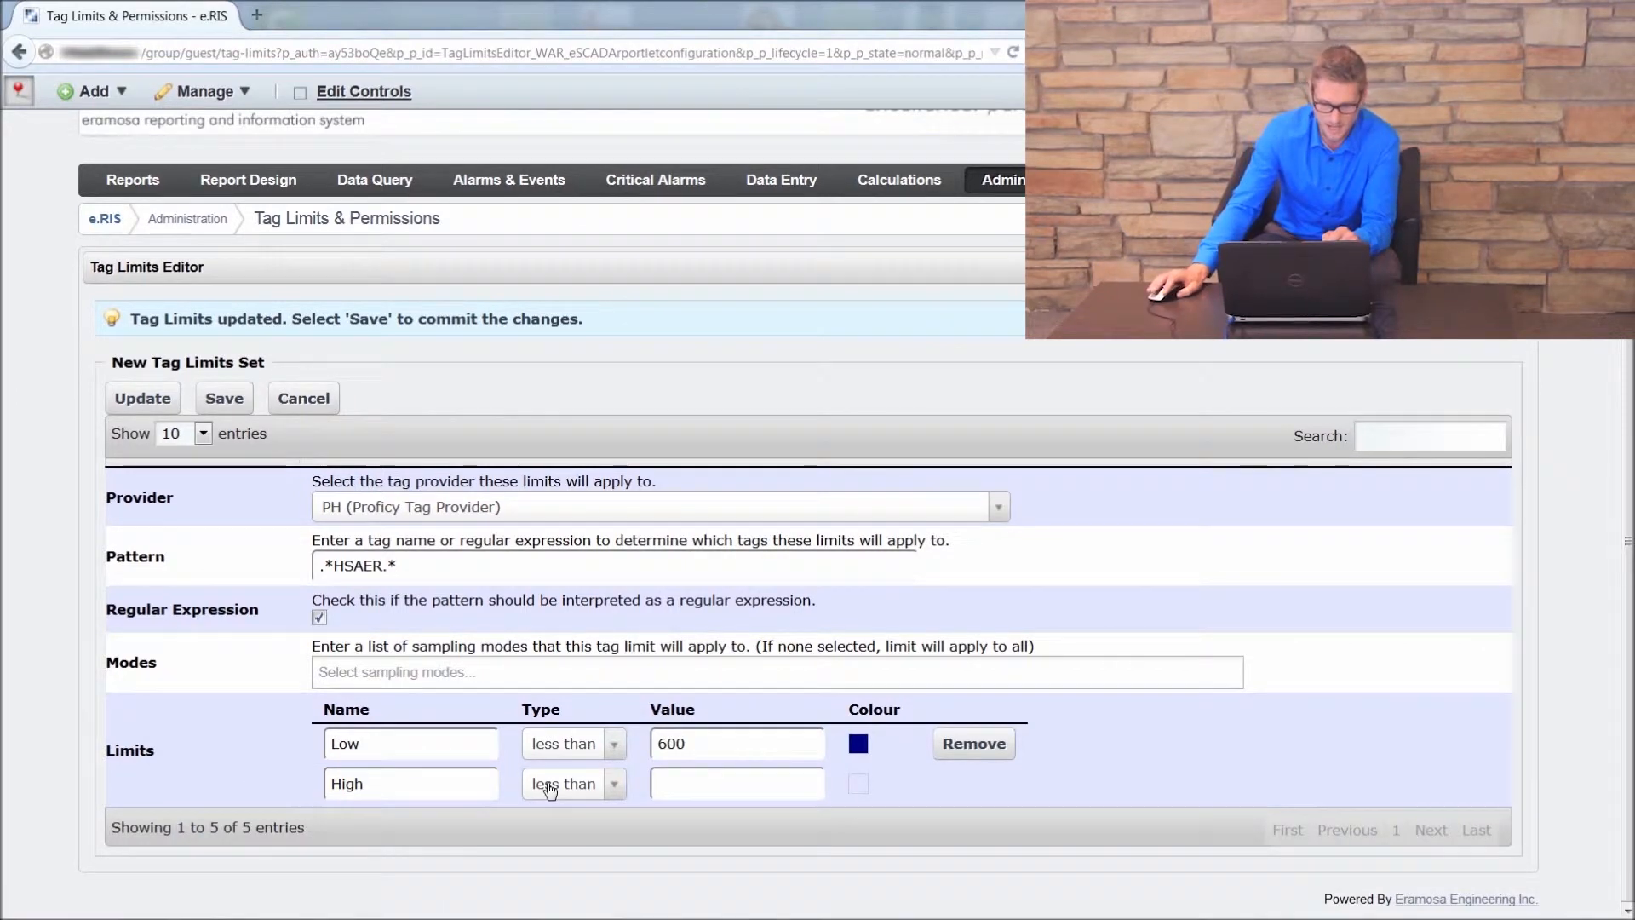
{"action": "left_click", "coordinate": [605, 785]}
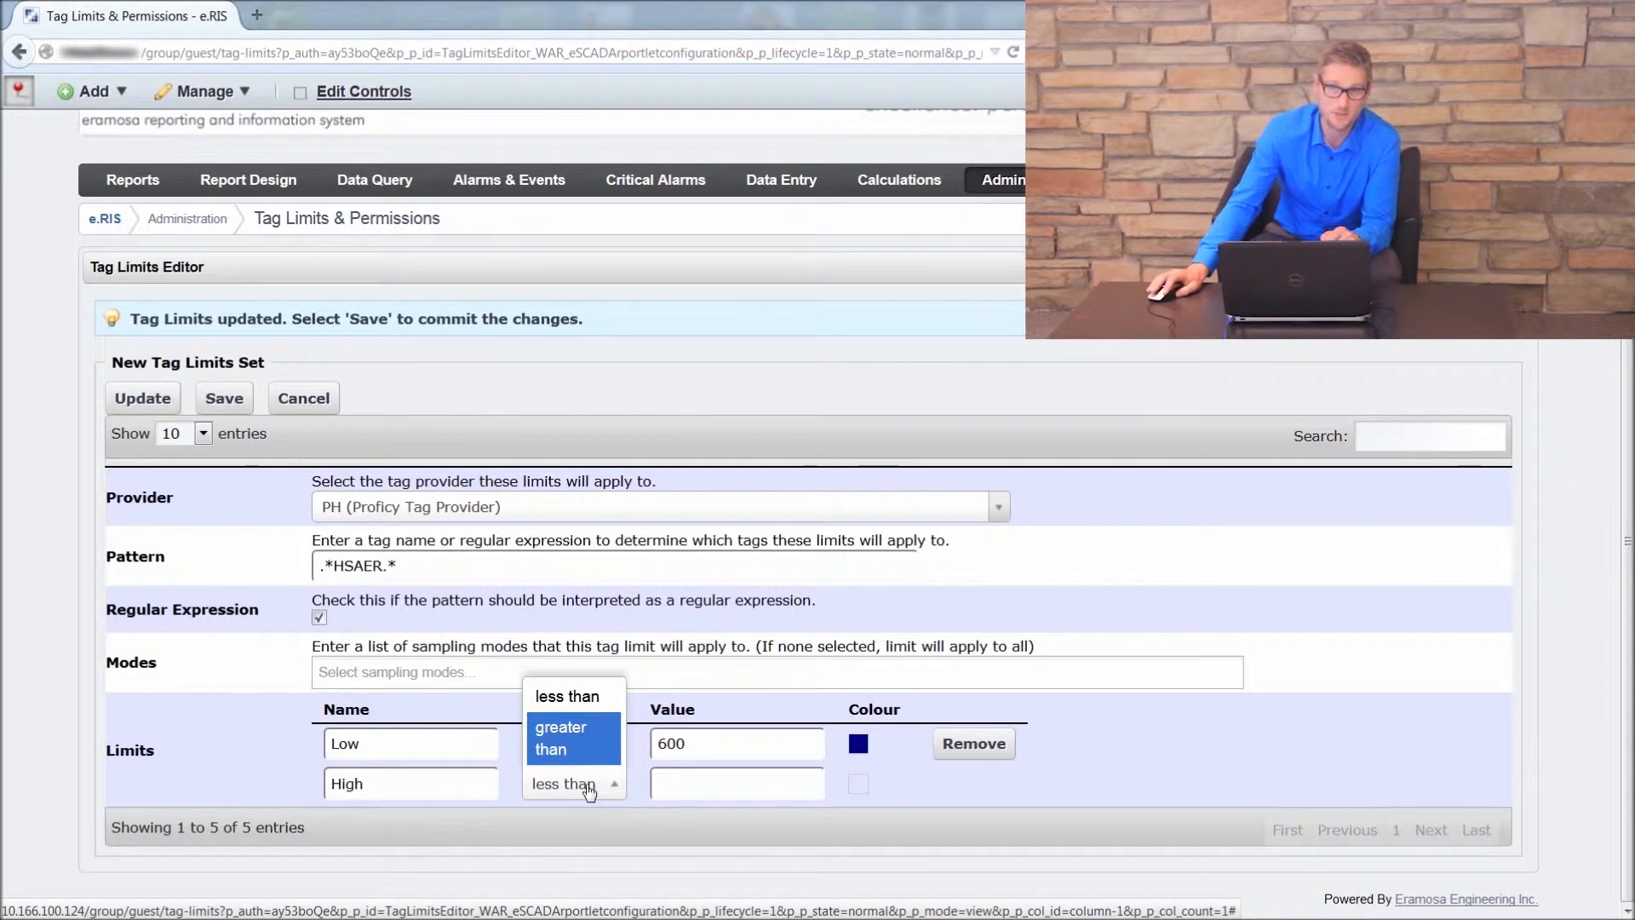
{"action": "left_click", "coordinate": [574, 749]}
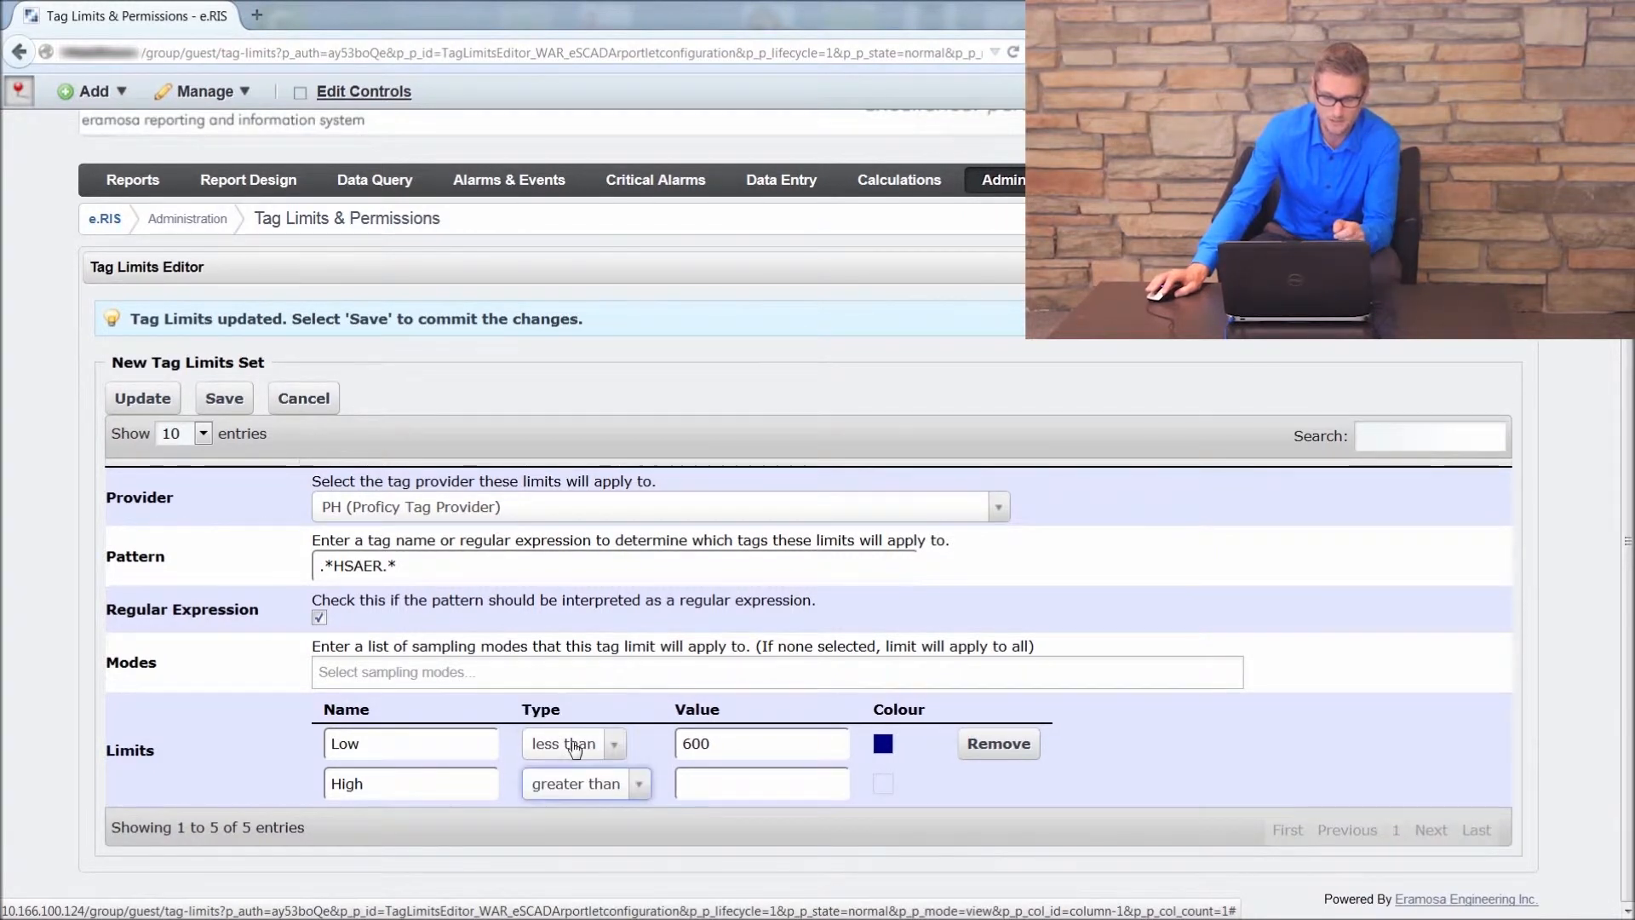
Step: Set the High limit's value to 800 and its colour to red
{"action": "left_click", "coordinate": [715, 785]}
{"action": "type", "text": "800"}
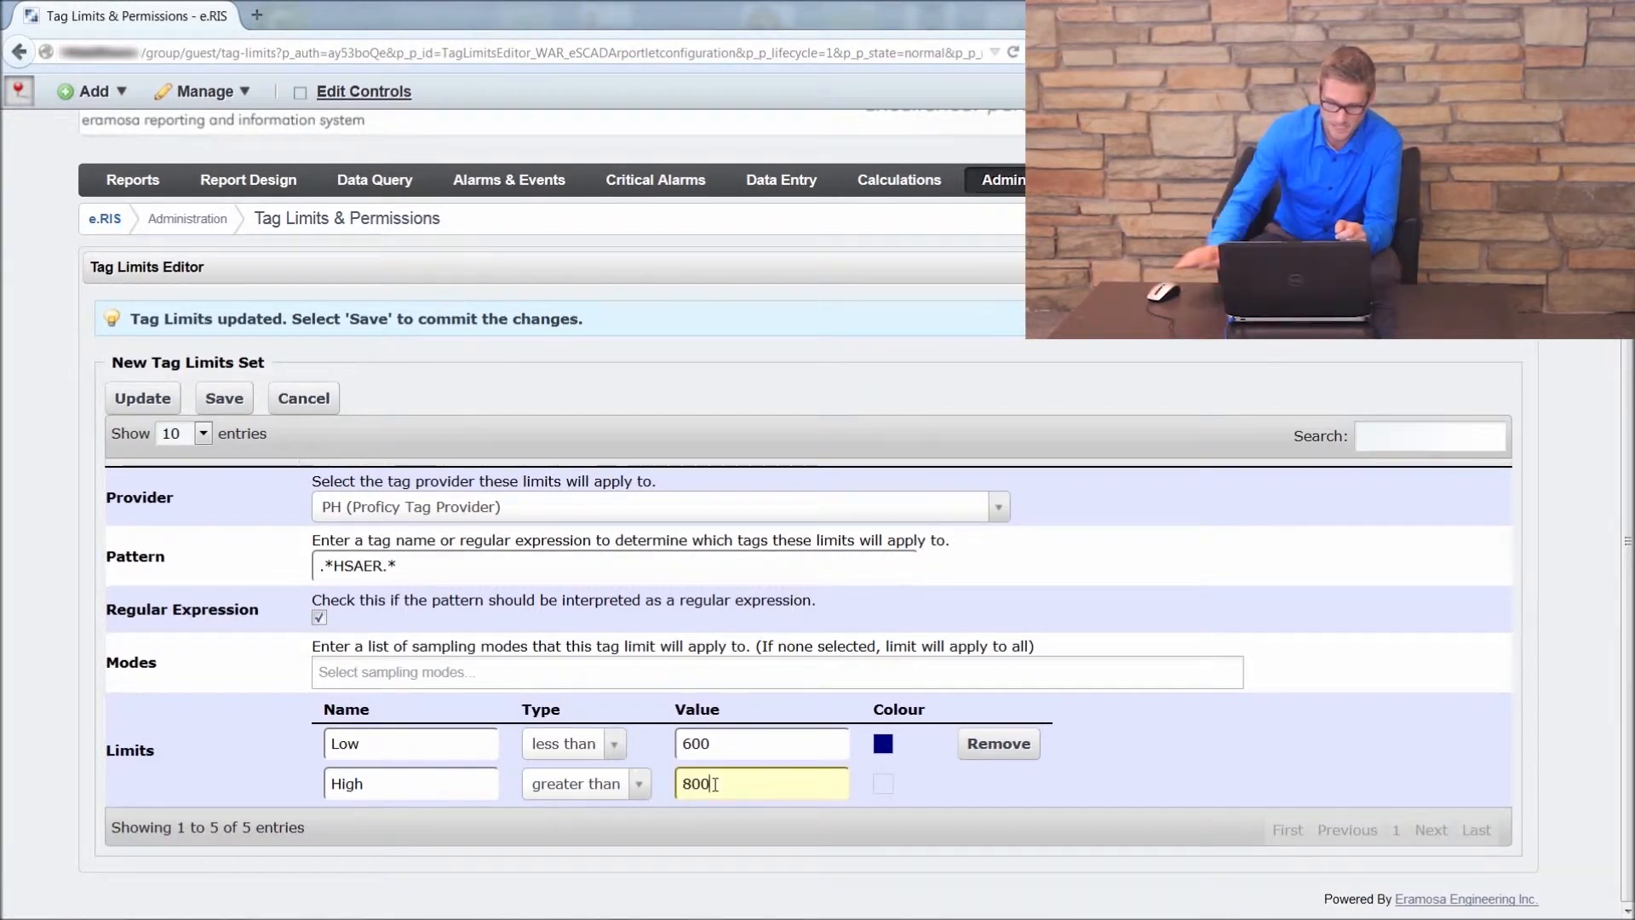
{"action": "left_click", "coordinate": [883, 784]}
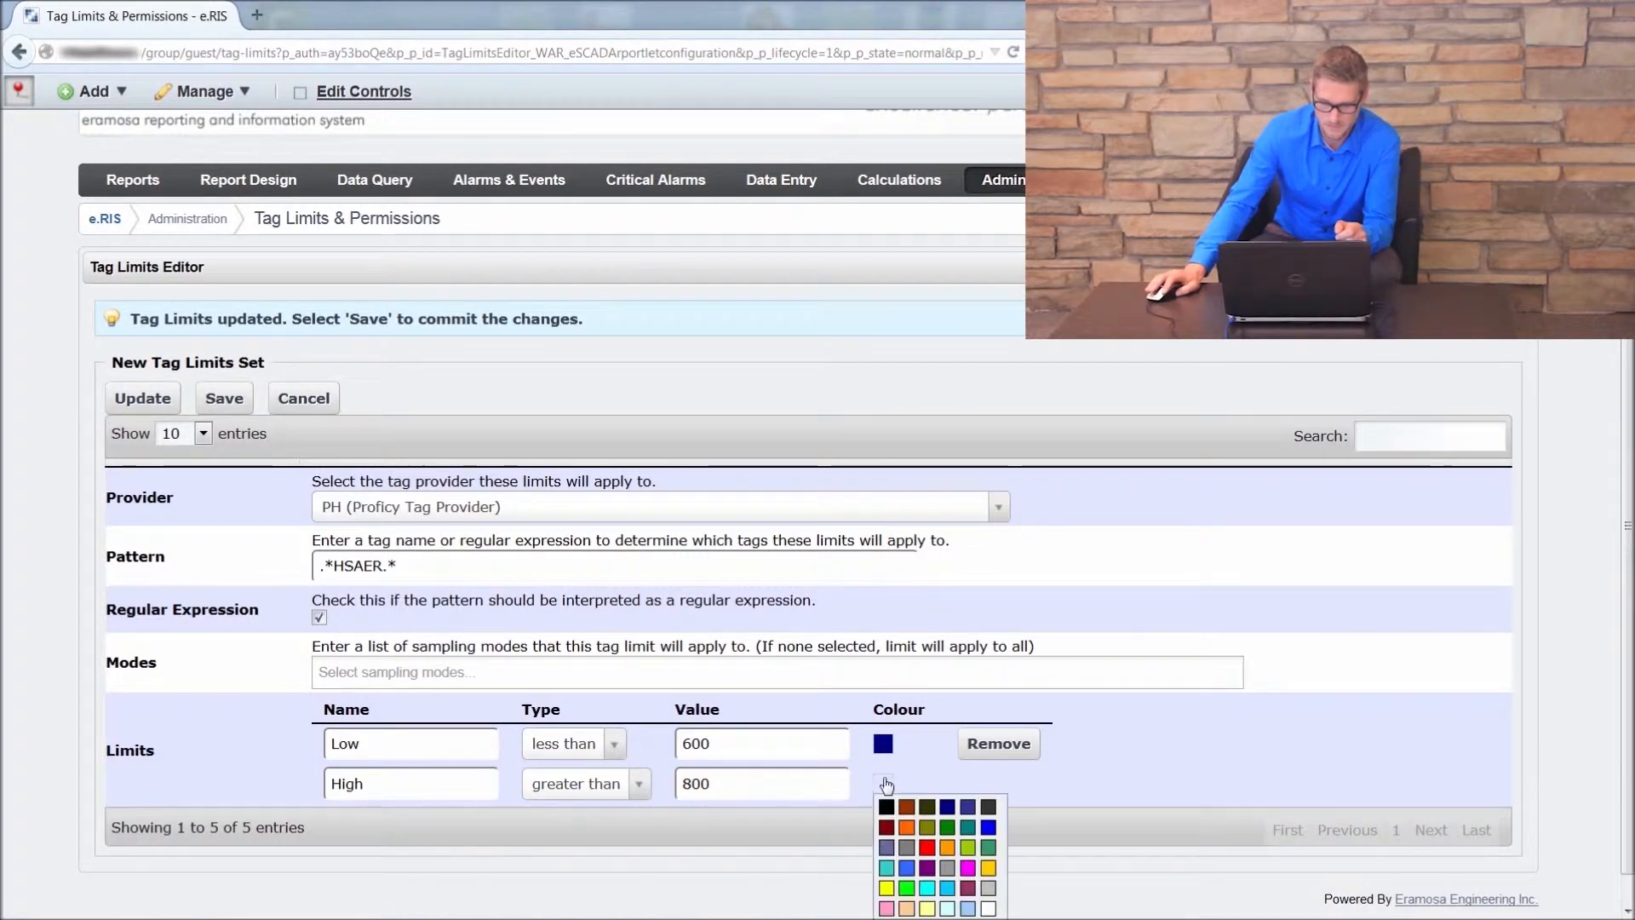
{"action": "left_click", "coordinate": [928, 848]}
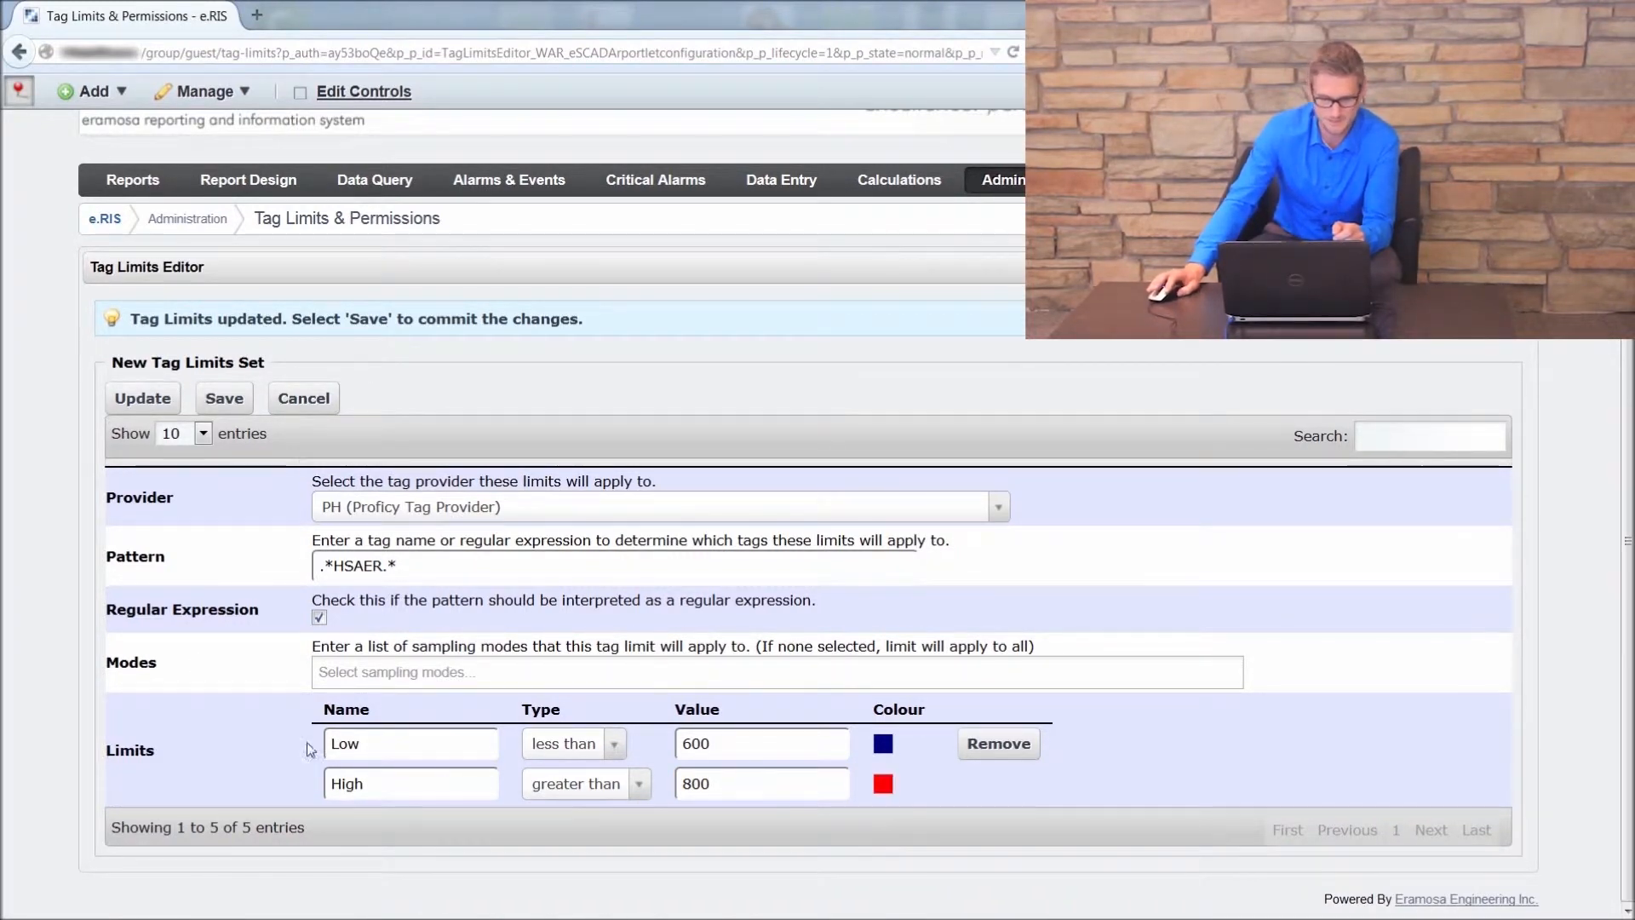
Step: Update the new tag limits set and save it
{"action": "left_click", "coordinate": [142, 401]}
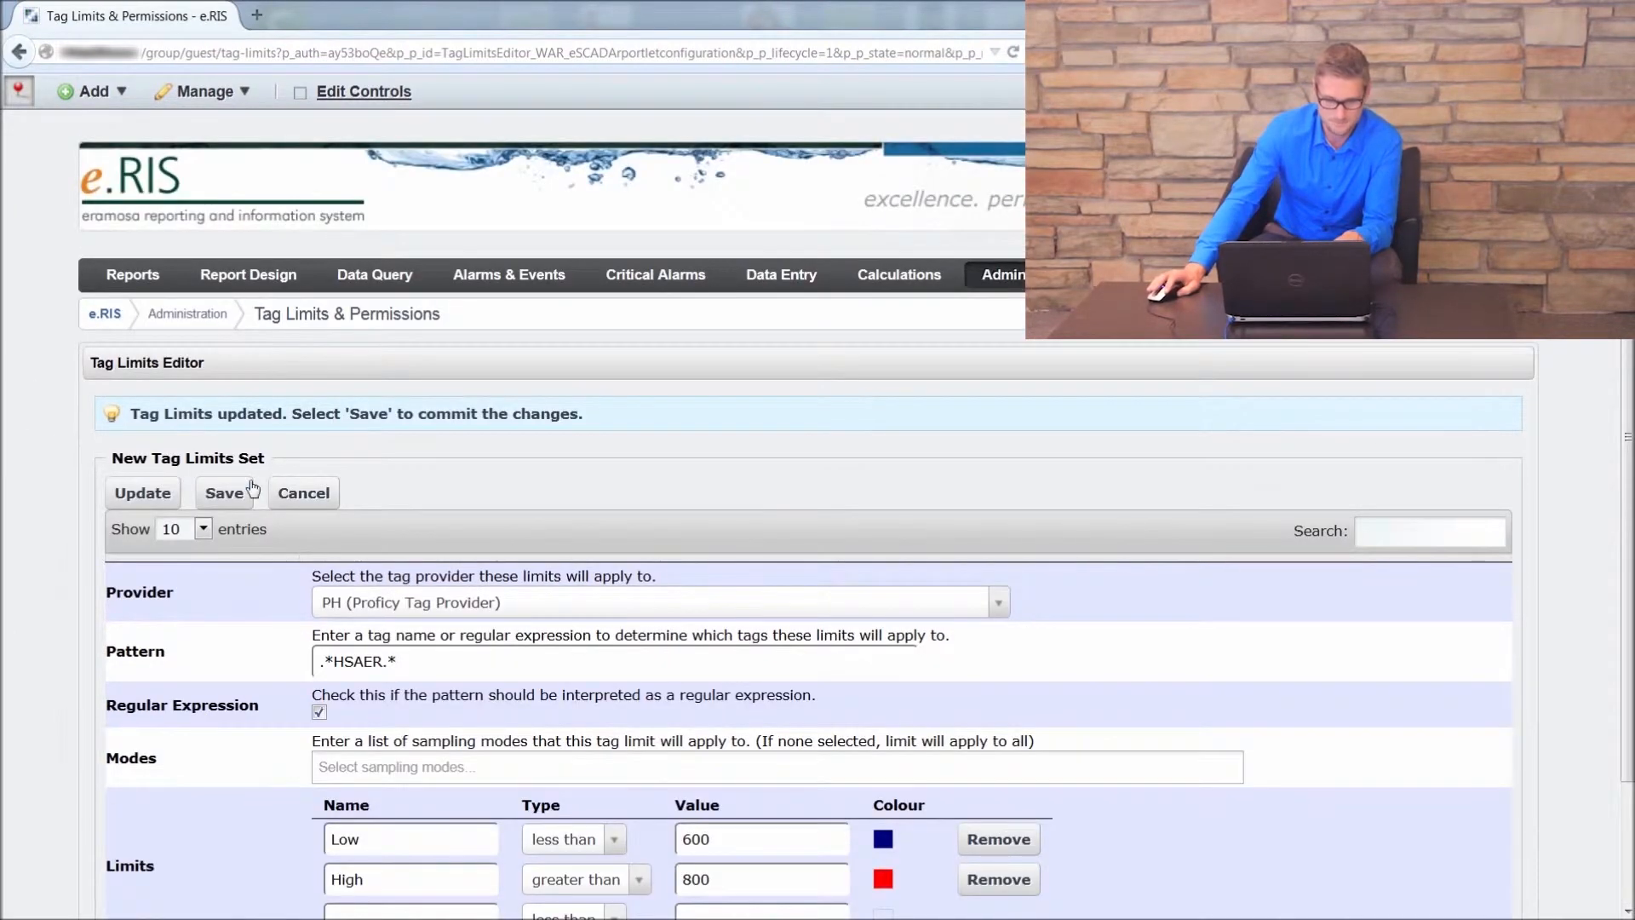
{"action": "left_click", "coordinate": [241, 500]}
{"action": "left_click", "coordinate": [224, 494]}
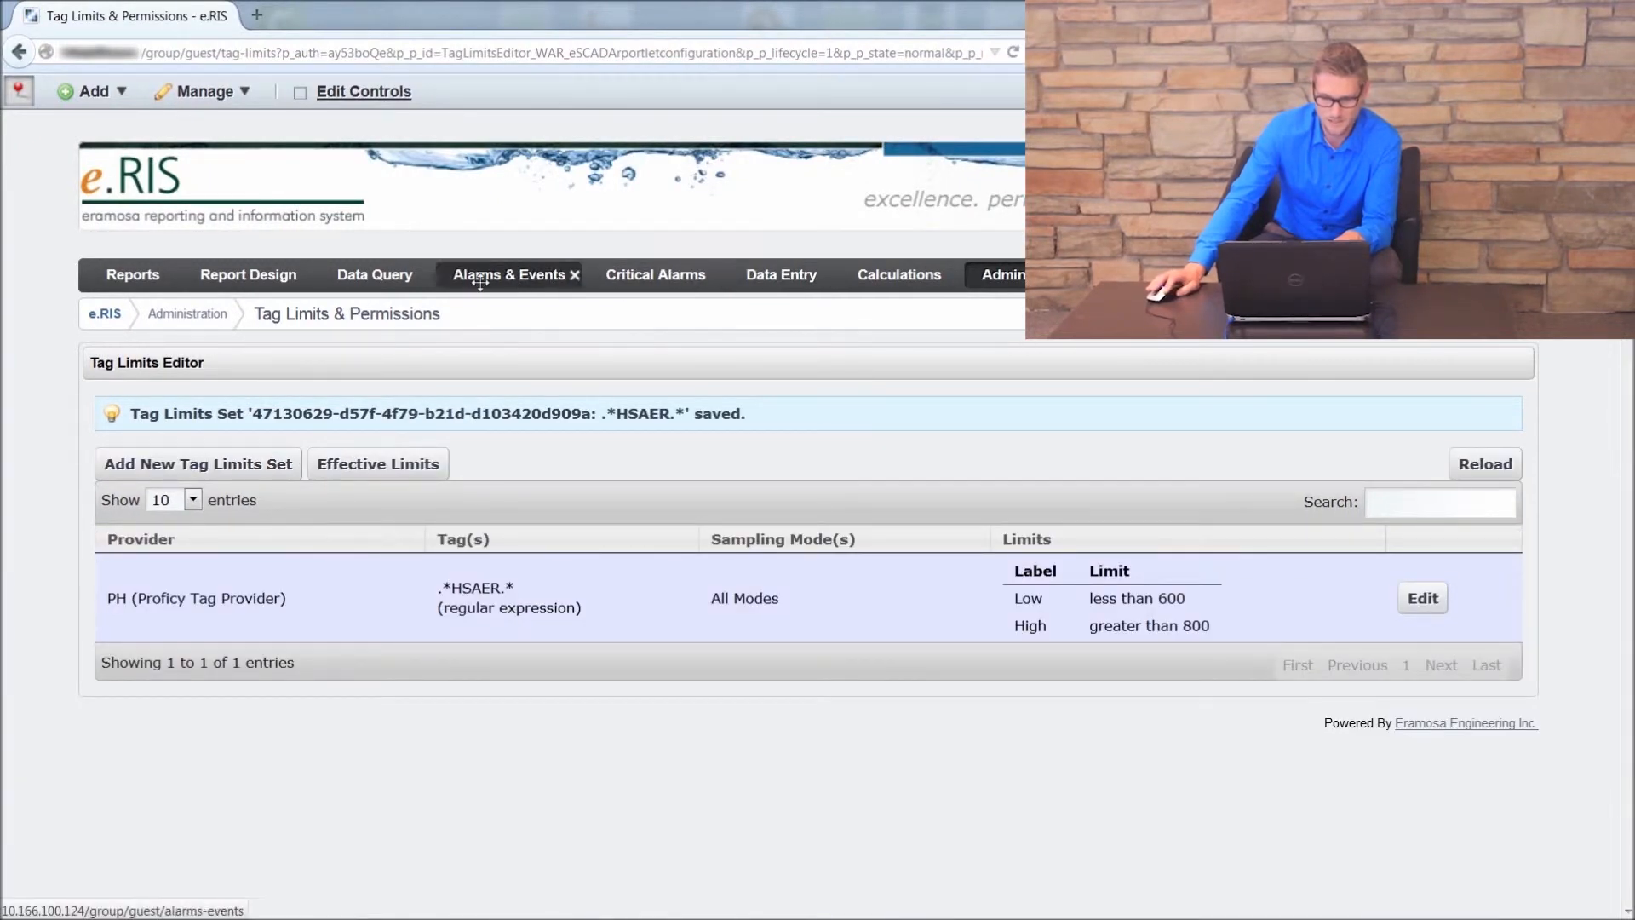
Step: Go to the Data Query page and reload the query definitions for the Tag Limits Demo query
{"action": "left_click", "coordinate": [391, 277]}
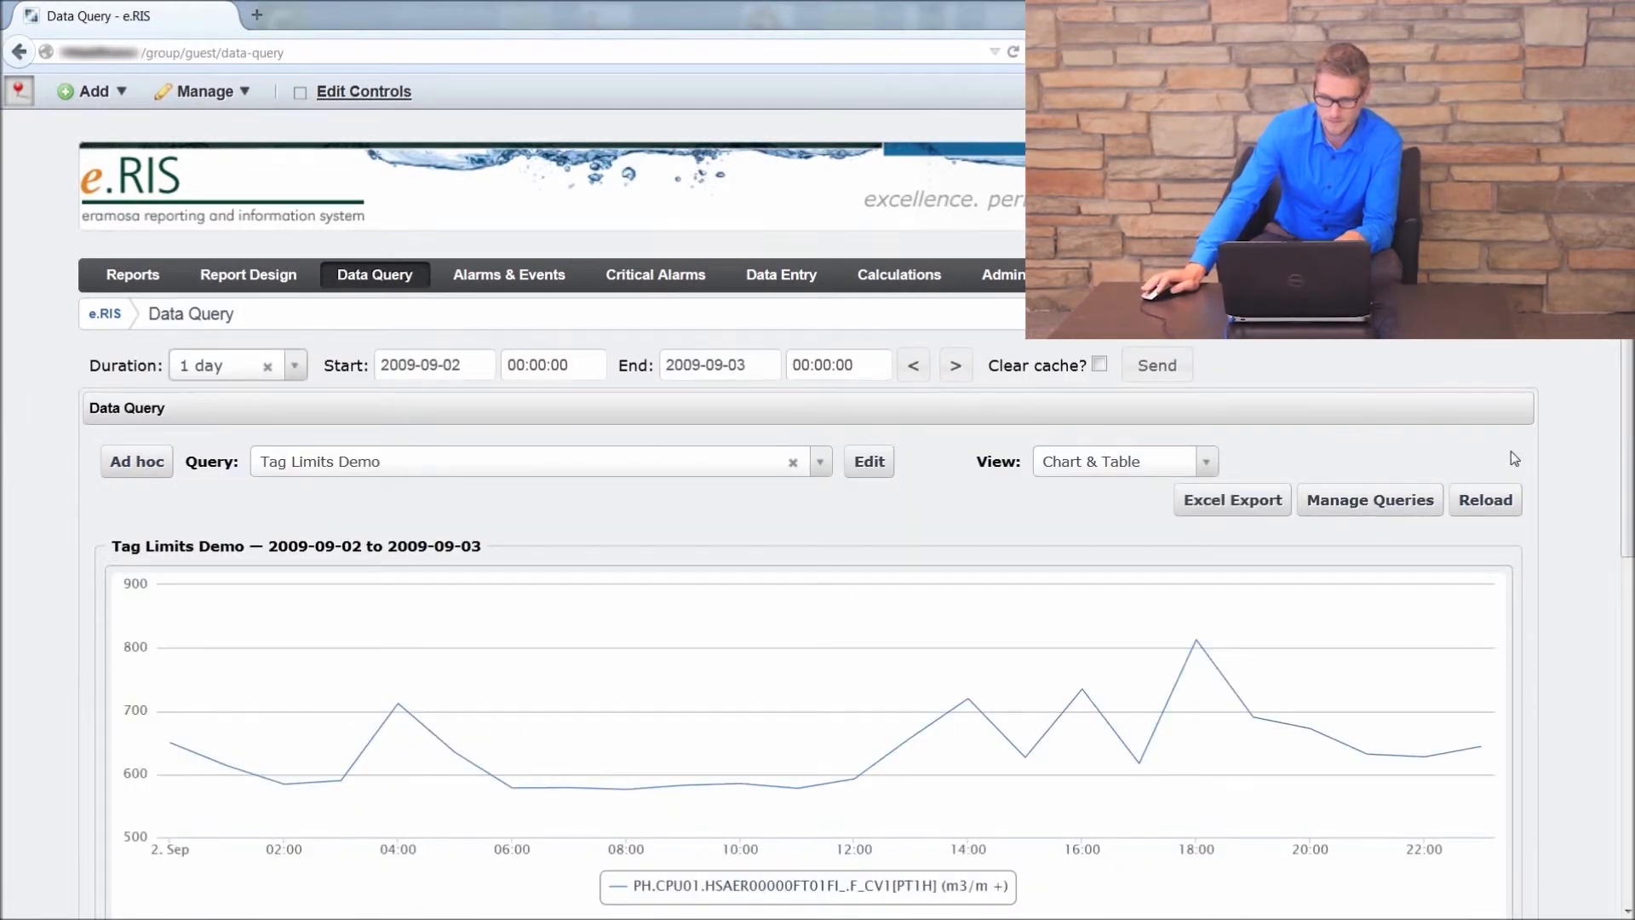
{"action": "left_click", "coordinate": [1513, 503]}
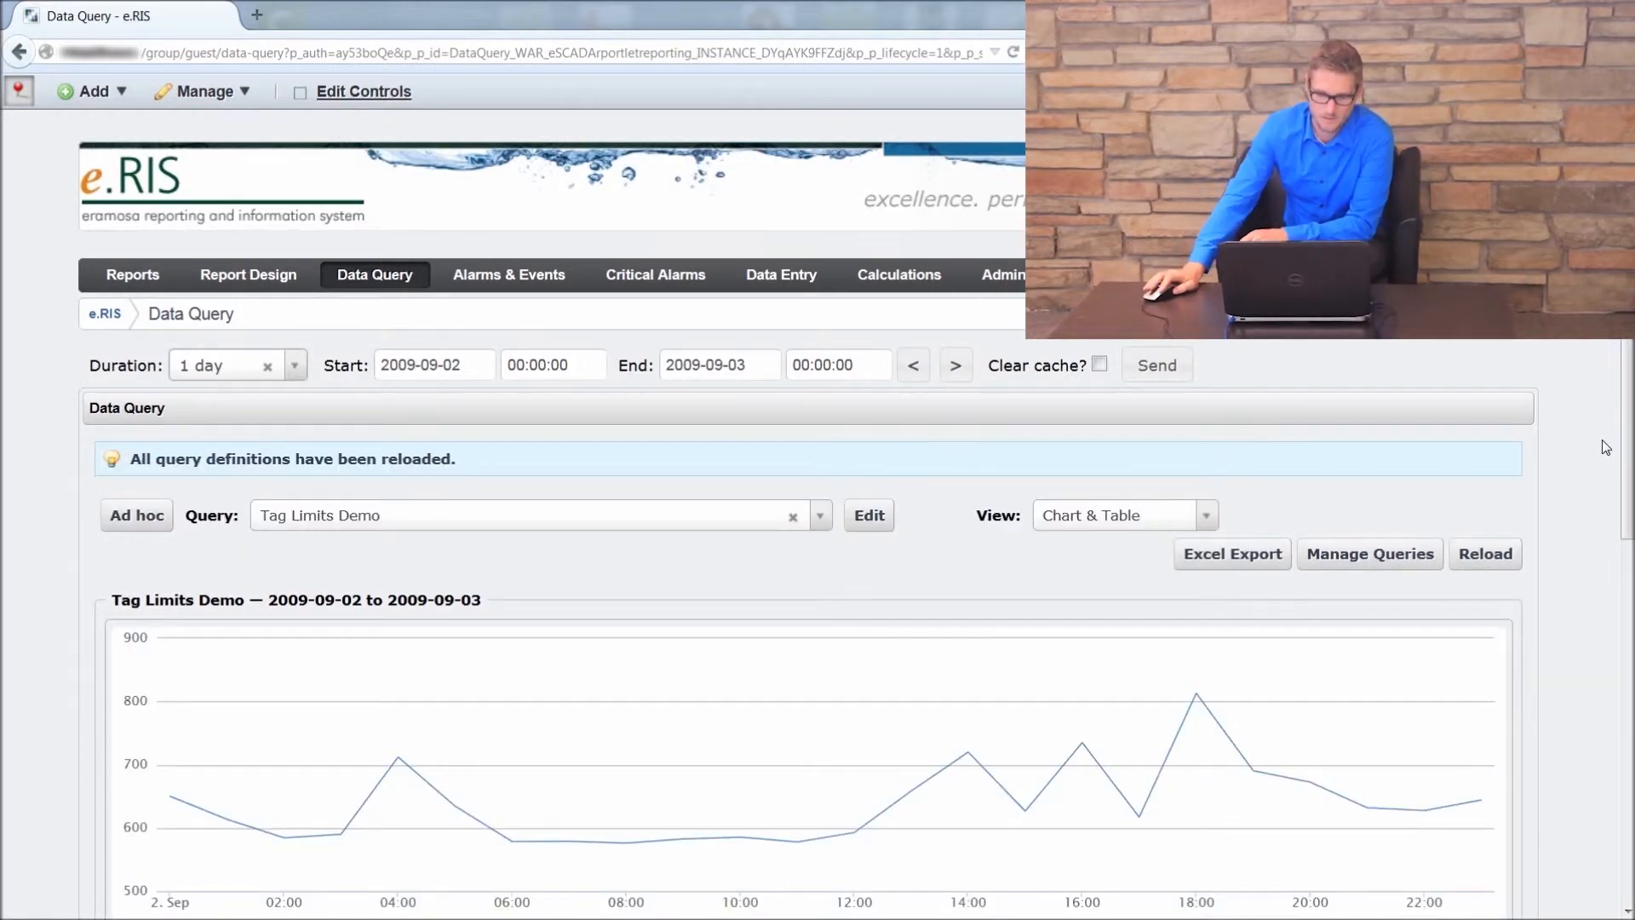
{"action": "scroll", "coordinate": [1572, 426], "scroll_direction": "down", "scroll_amount": 7}
{"action": "scroll", "coordinate": [1569, 417], "scroll_direction": "up", "scroll_amount": 7}
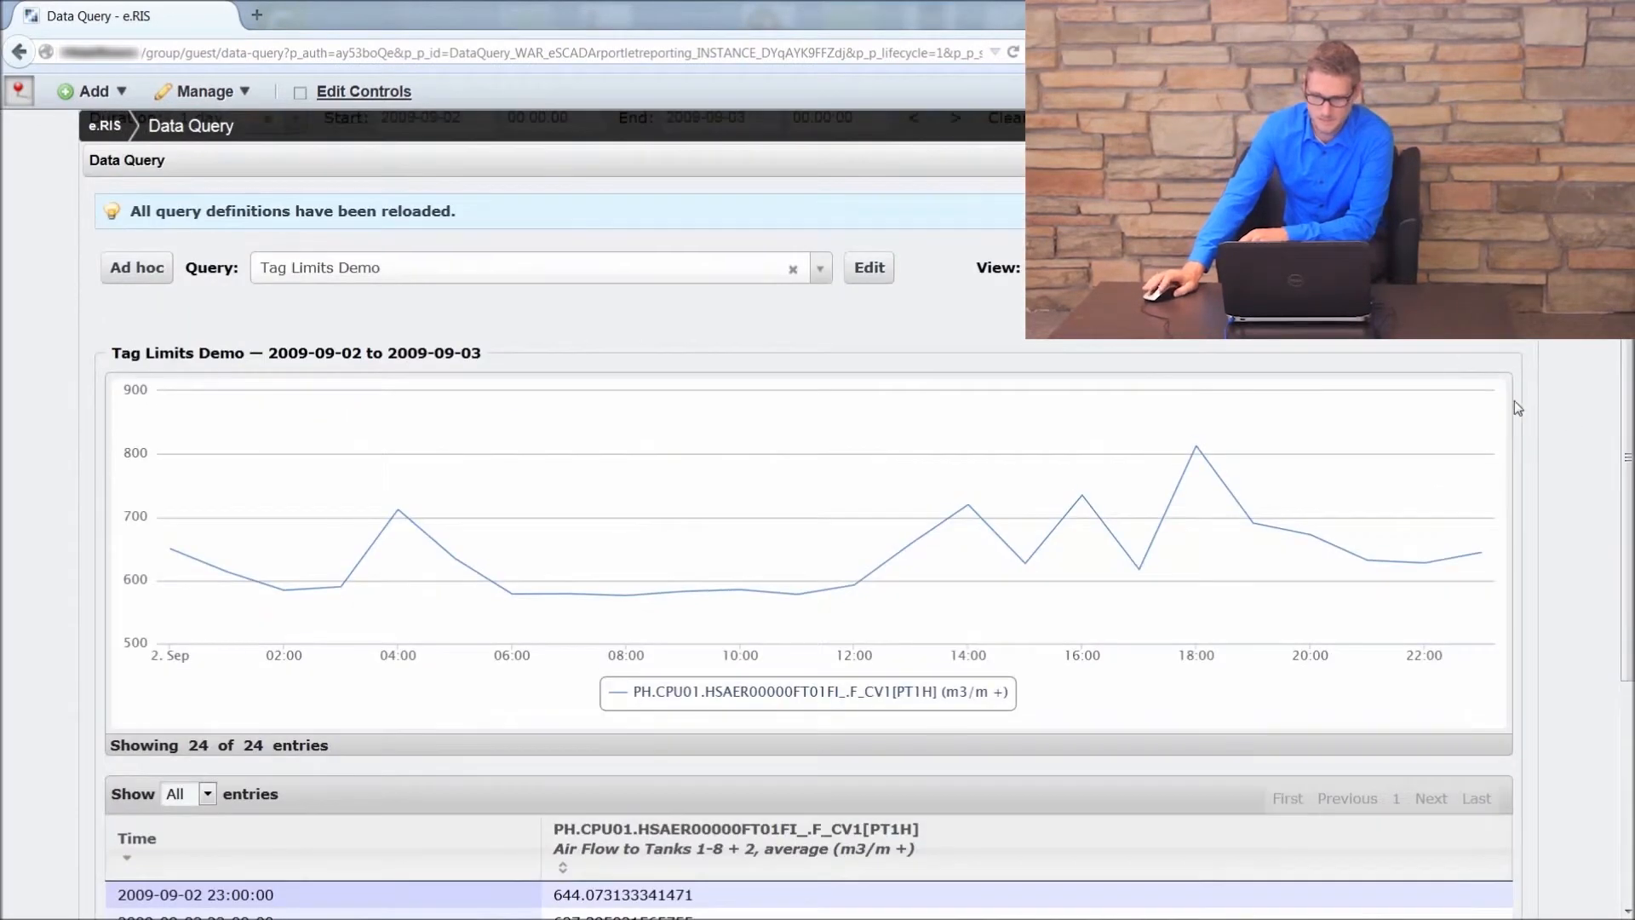
Step: Resend the Tag Limits Demo query for 2009-09-02 to 2009-09-03 with the cache cleared
{"action": "scroll", "coordinate": [1514, 401], "scroll_direction": "up", "scroll_amount": 2}
{"action": "left_click", "coordinate": [1099, 365]}
{"action": "left_click", "coordinate": [1156, 365]}
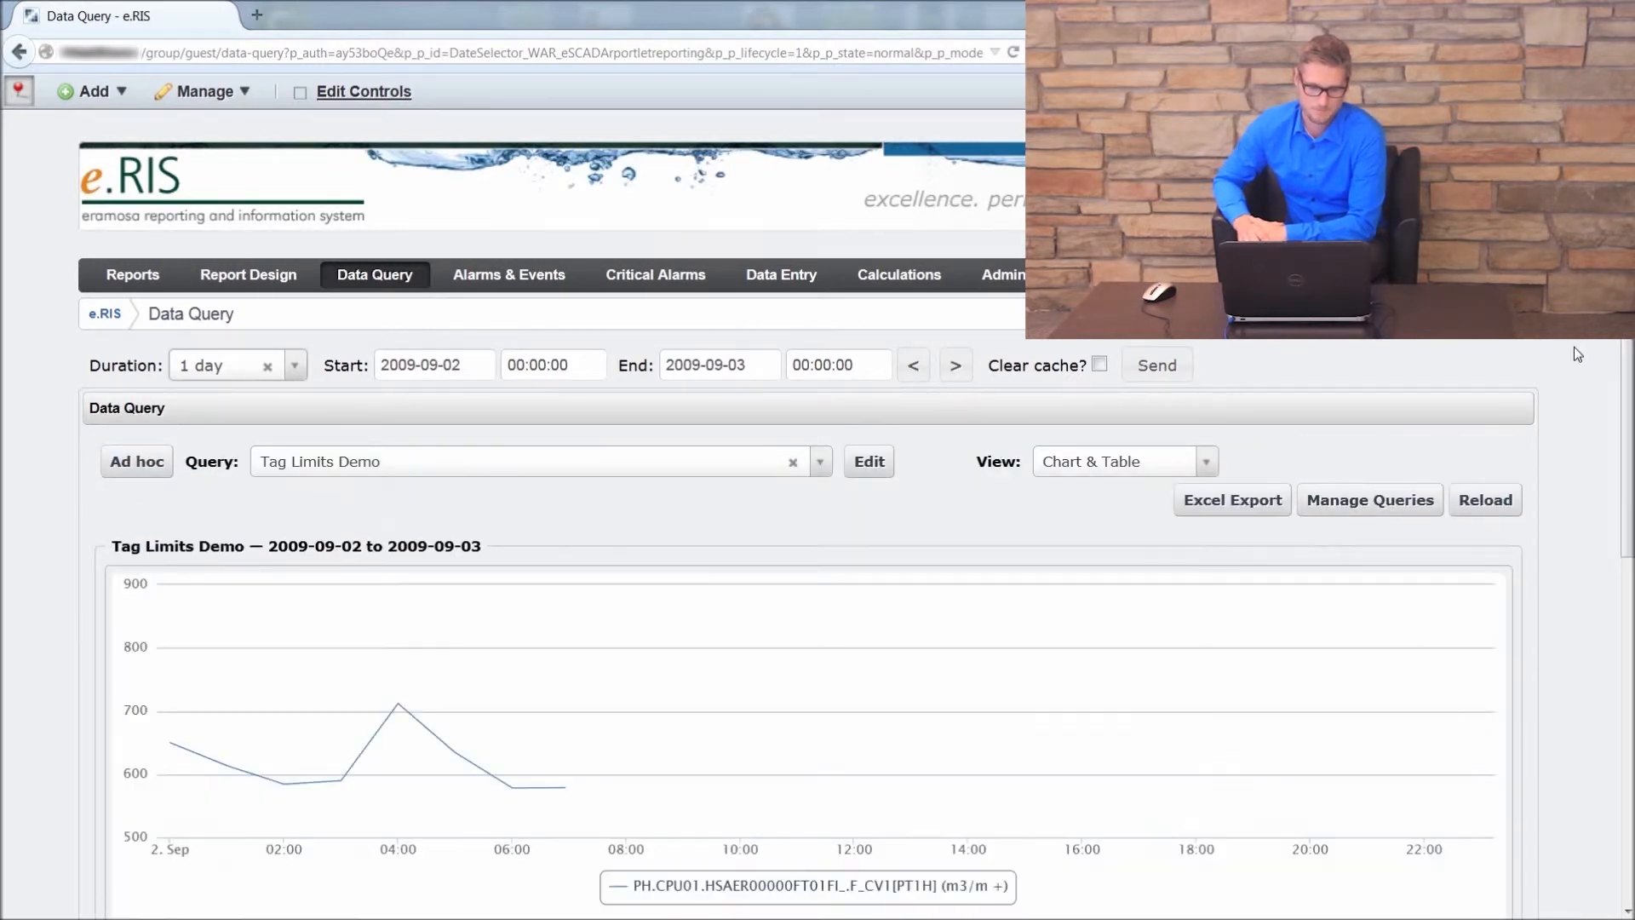
Step: Set the query's results table below the chart to show 50 entries
{"action": "scroll", "coordinate": [1580, 351], "scroll_direction": "down", "scroll_amount": 7}
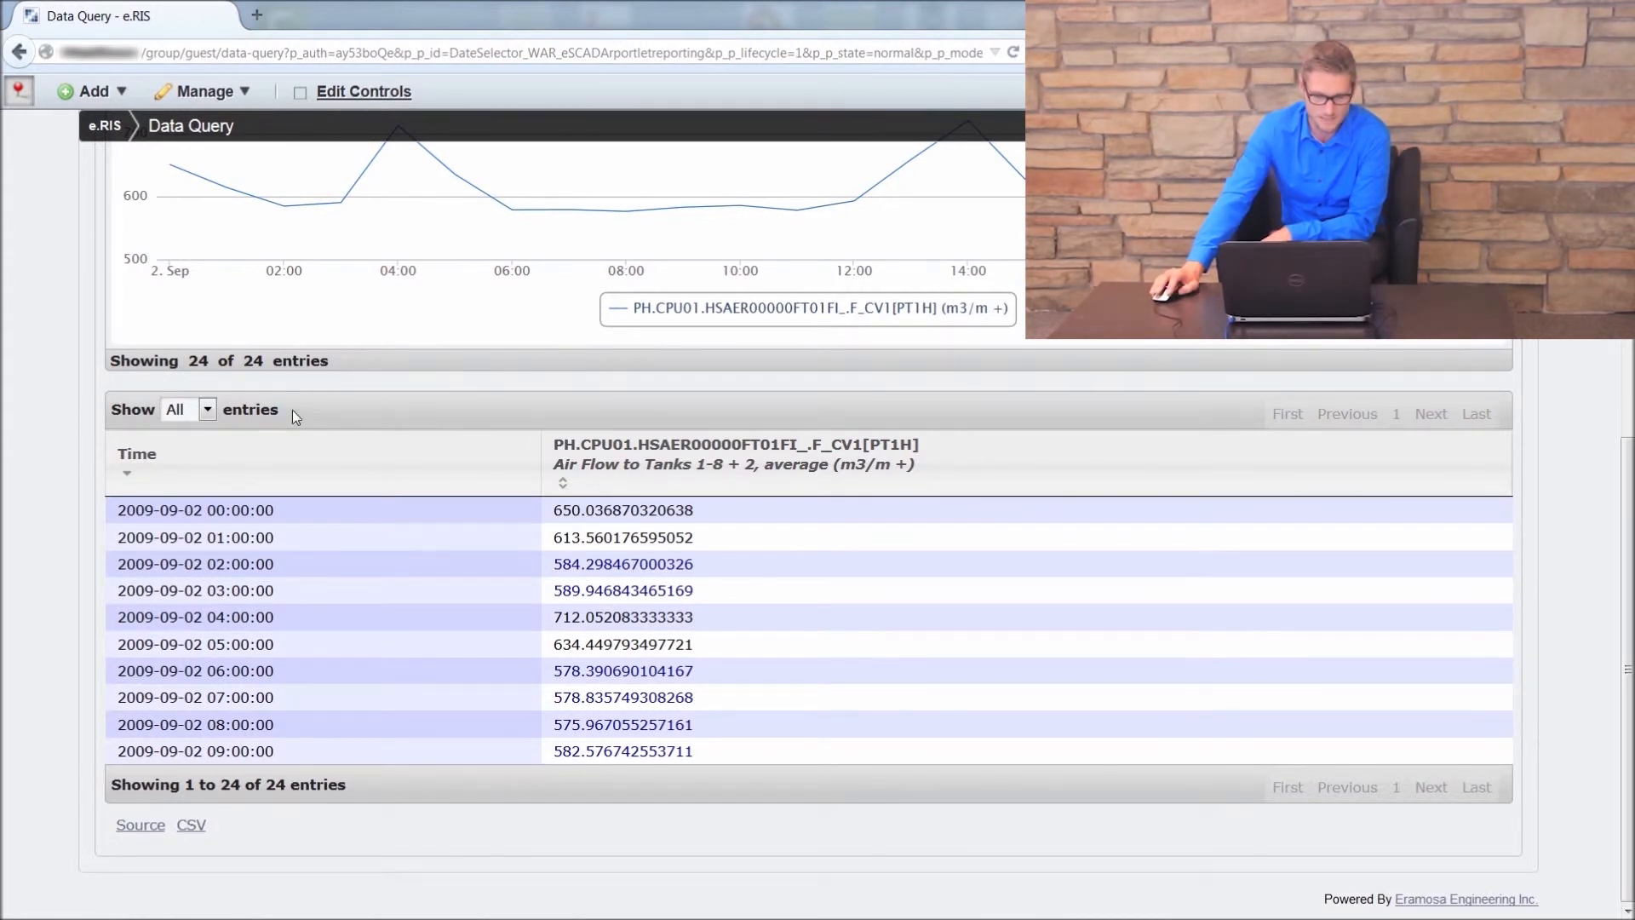
{"action": "left_click", "coordinate": [208, 410]}
{"action": "left_click", "coordinate": [183, 542]}
{"action": "left_click", "coordinate": [207, 413]}
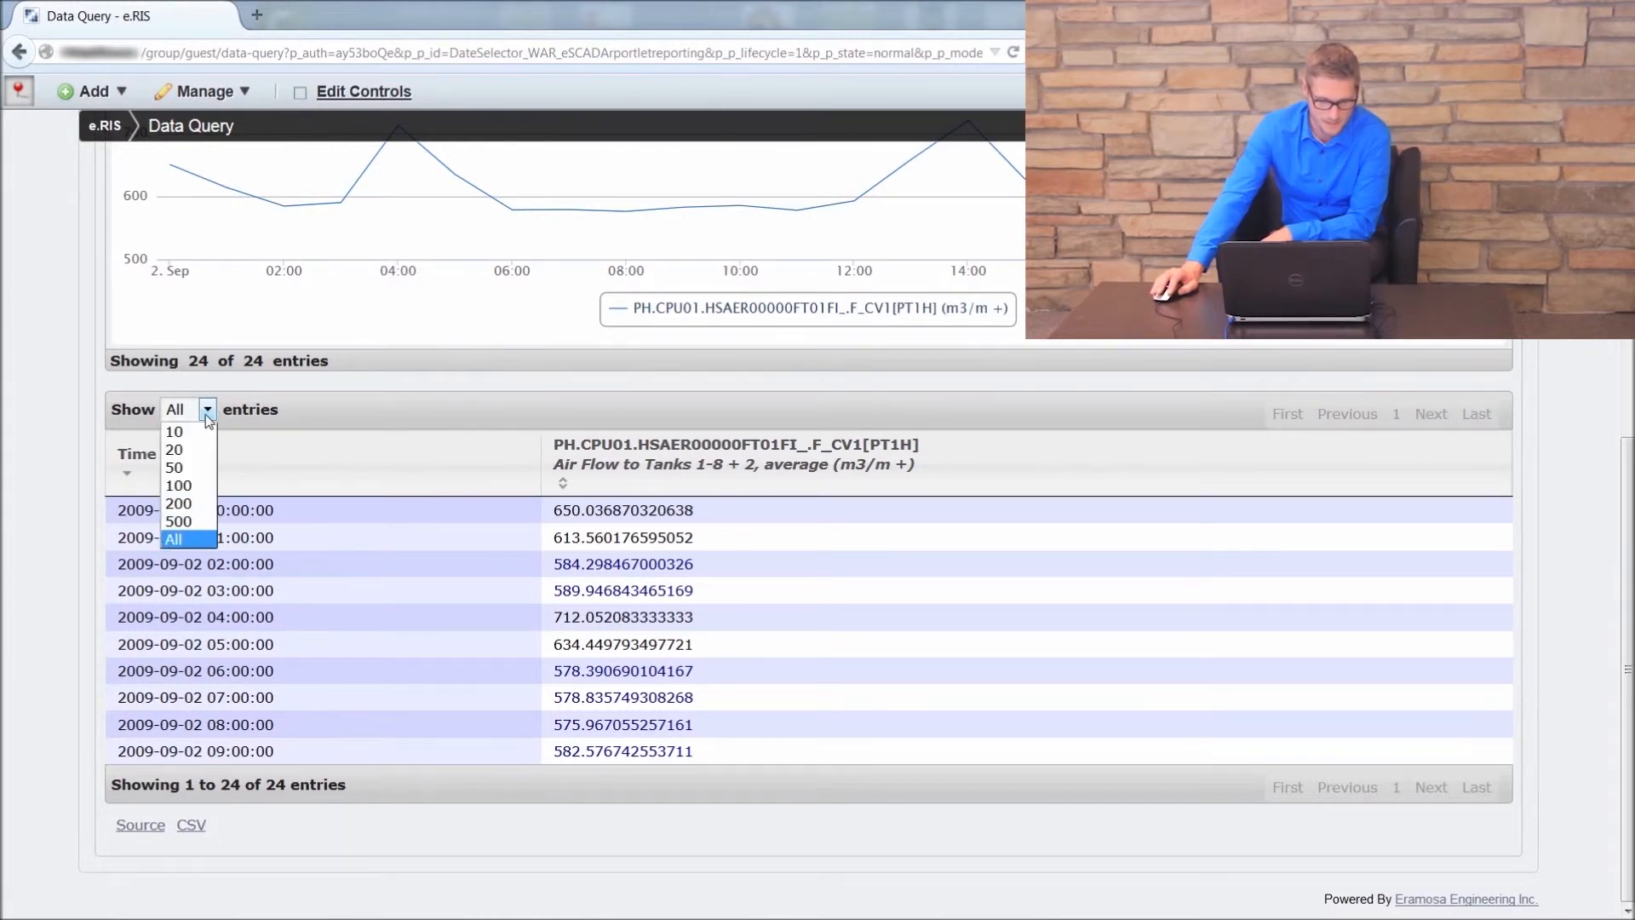
{"action": "left_click", "coordinate": [198, 540]}
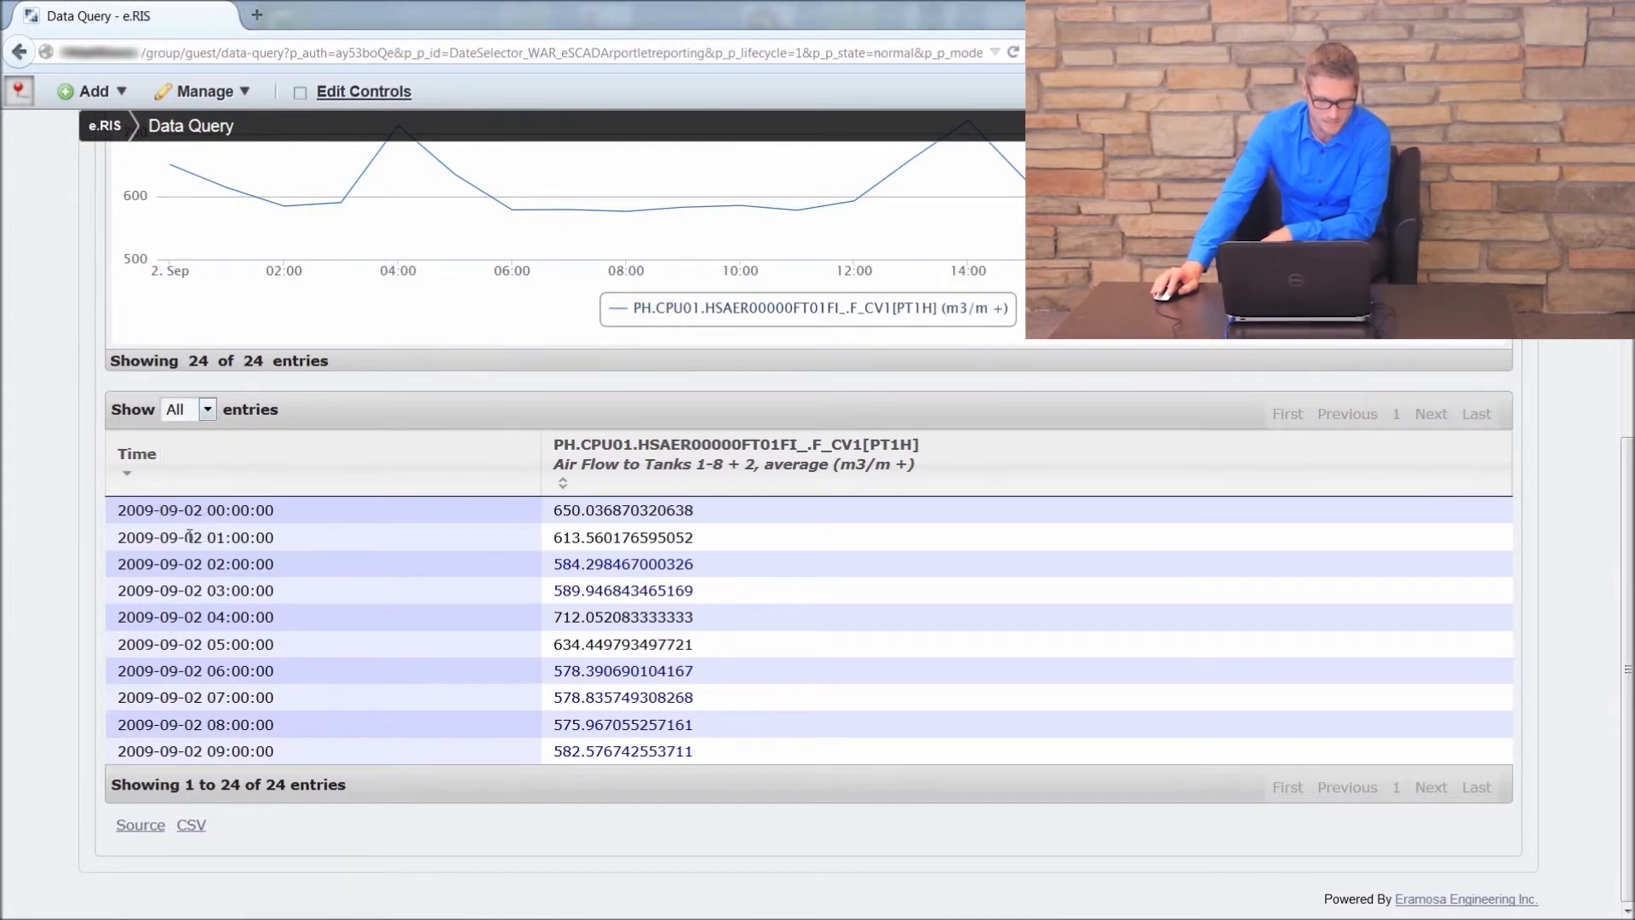
{"action": "left_click", "coordinate": [207, 414]}
{"action": "left_click", "coordinate": [184, 467]}
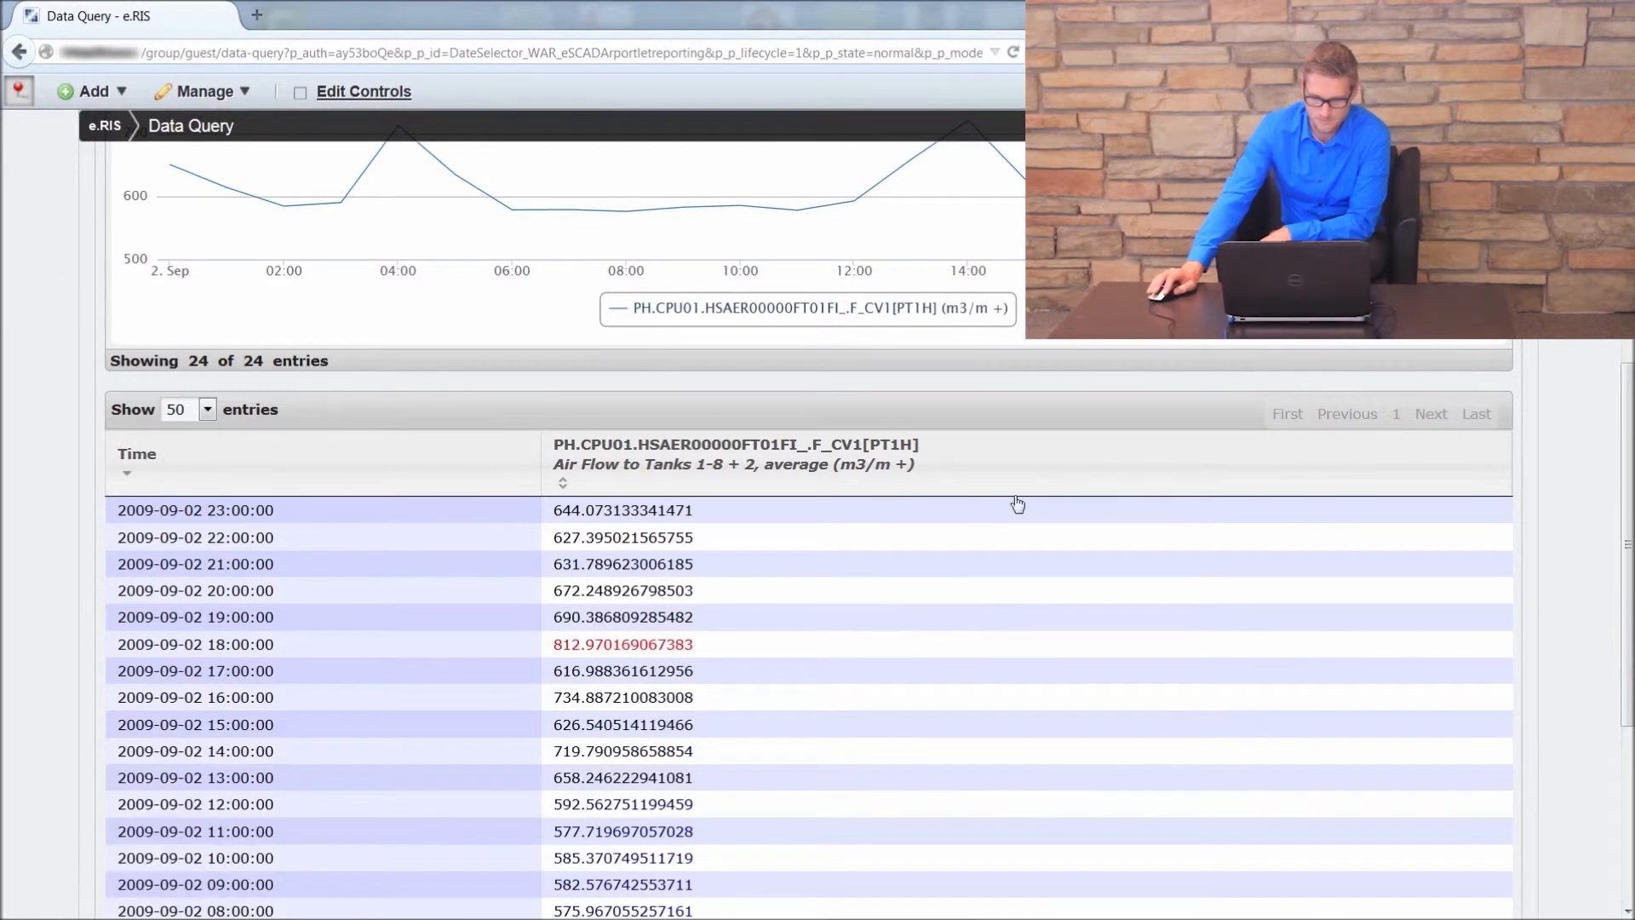
Step: Examine the hourly air flow values in the results table for the Low and High limit colours
{"action": "scroll", "coordinate": [1572, 378], "scroll_direction": "down", "scroll_amount": 3}
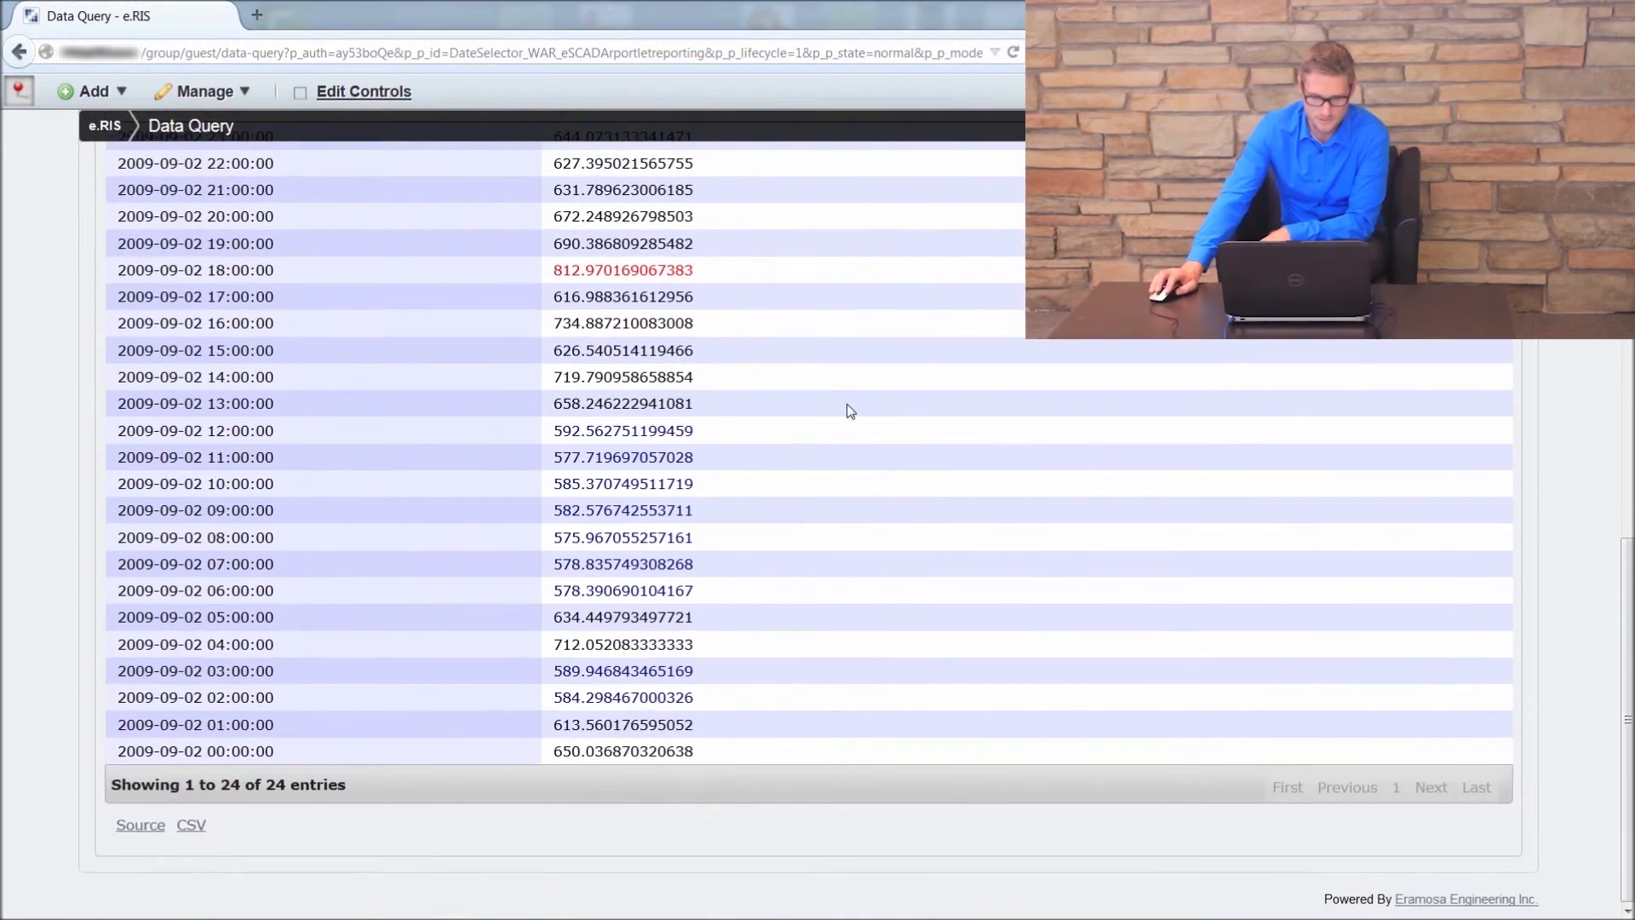
{"action": "scroll", "coordinate": [851, 392], "scroll_direction": "up", "scroll_amount": 1}
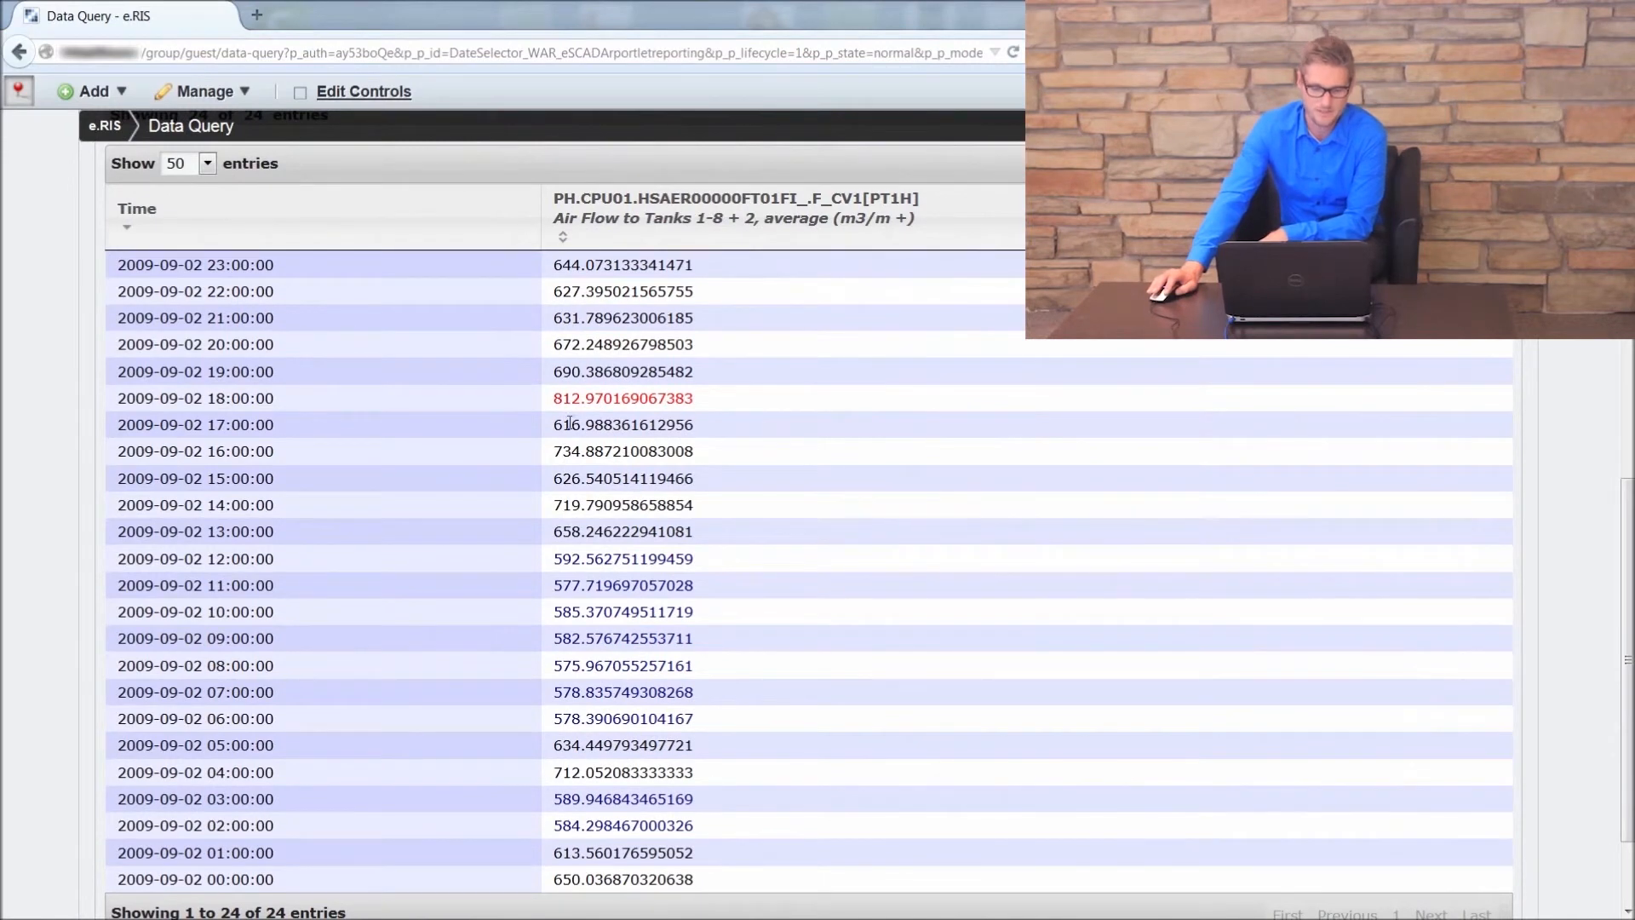
{"action": "double_click", "coordinate": [577, 403]}
{"action": "left_click", "coordinate": [795, 426]}
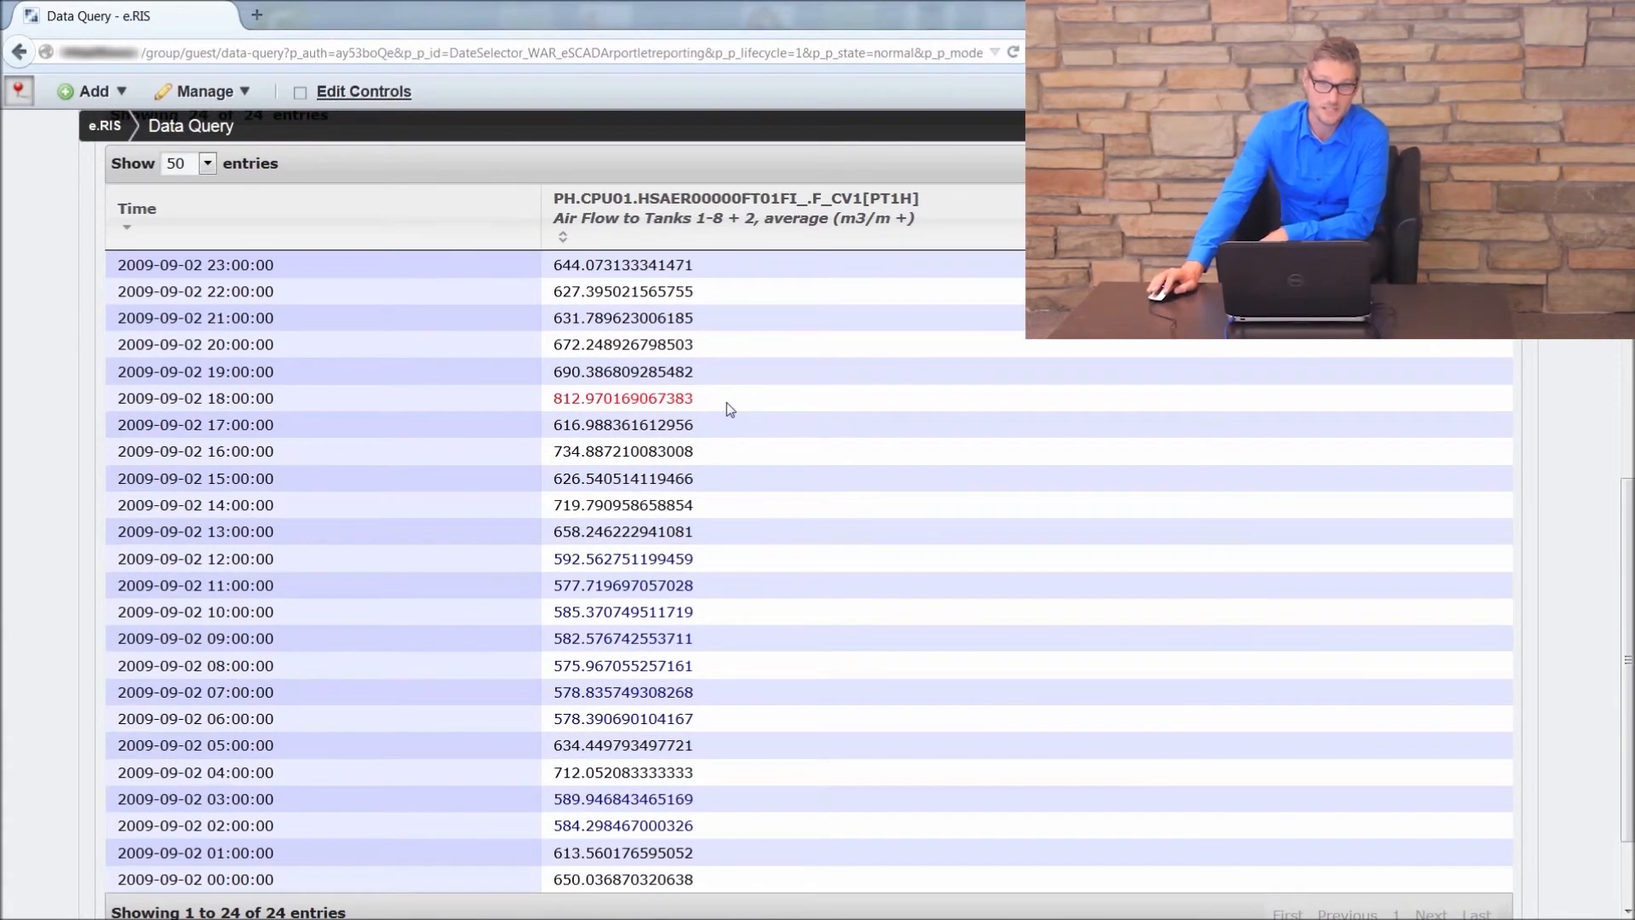
{"action": "scroll", "coordinate": [822, 448], "scroll_direction": "down", "scroll_amount": 1}
{"action": "scroll", "coordinate": [824, 452], "scroll_direction": "down", "scroll_amount": 2}
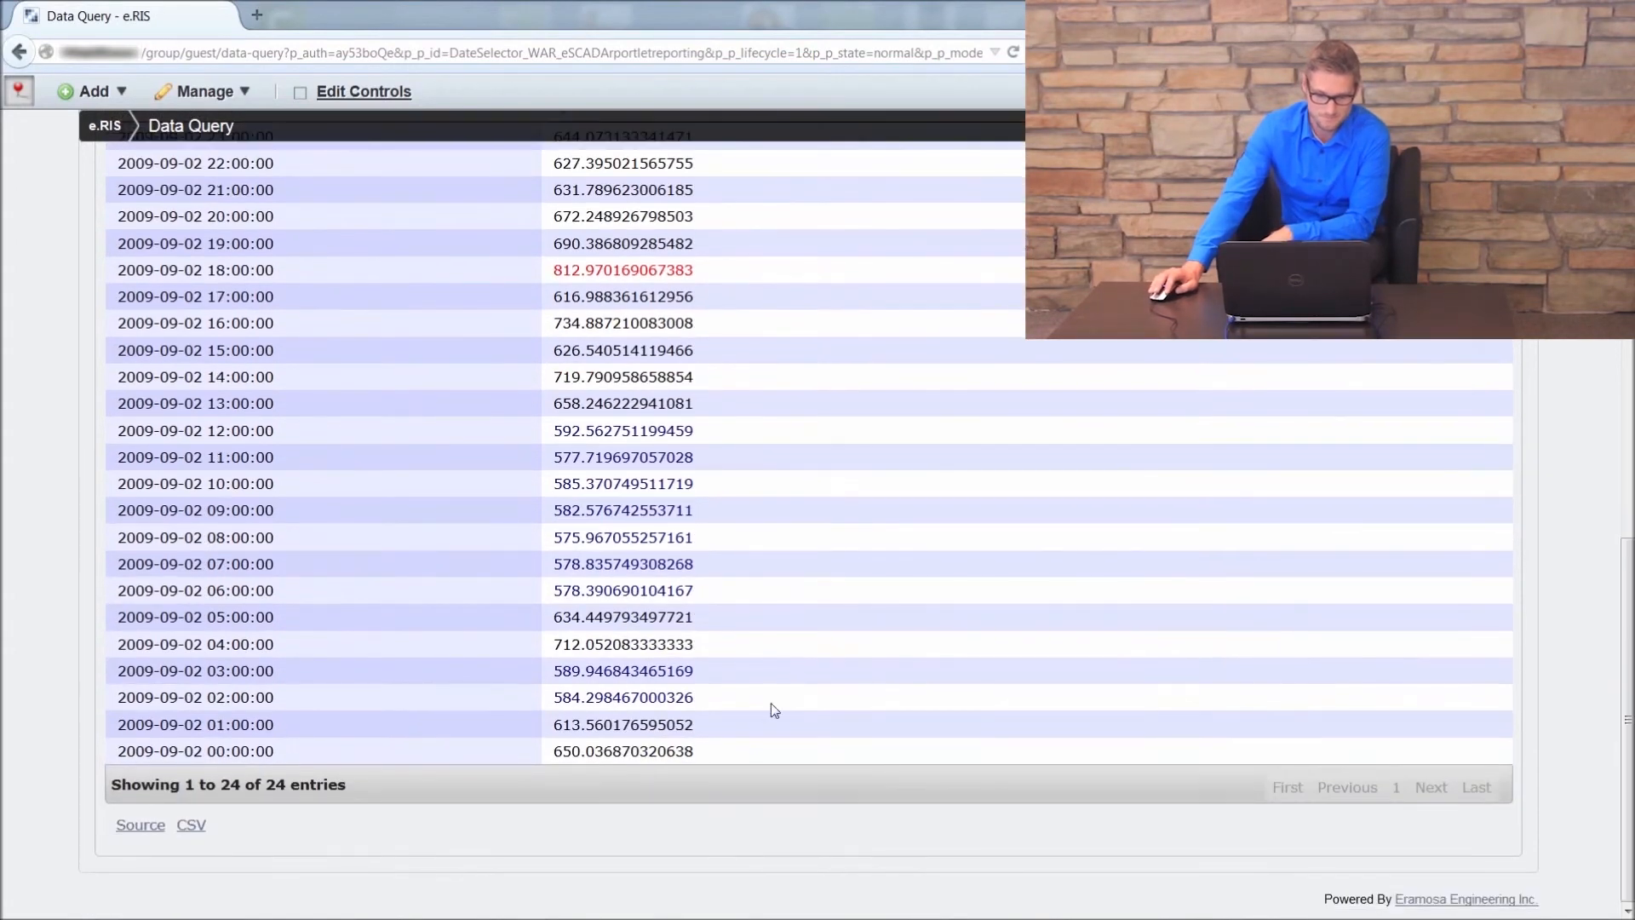
{"action": "scroll", "coordinate": [865, 576], "scroll_direction": "up", "scroll_amount": 2}
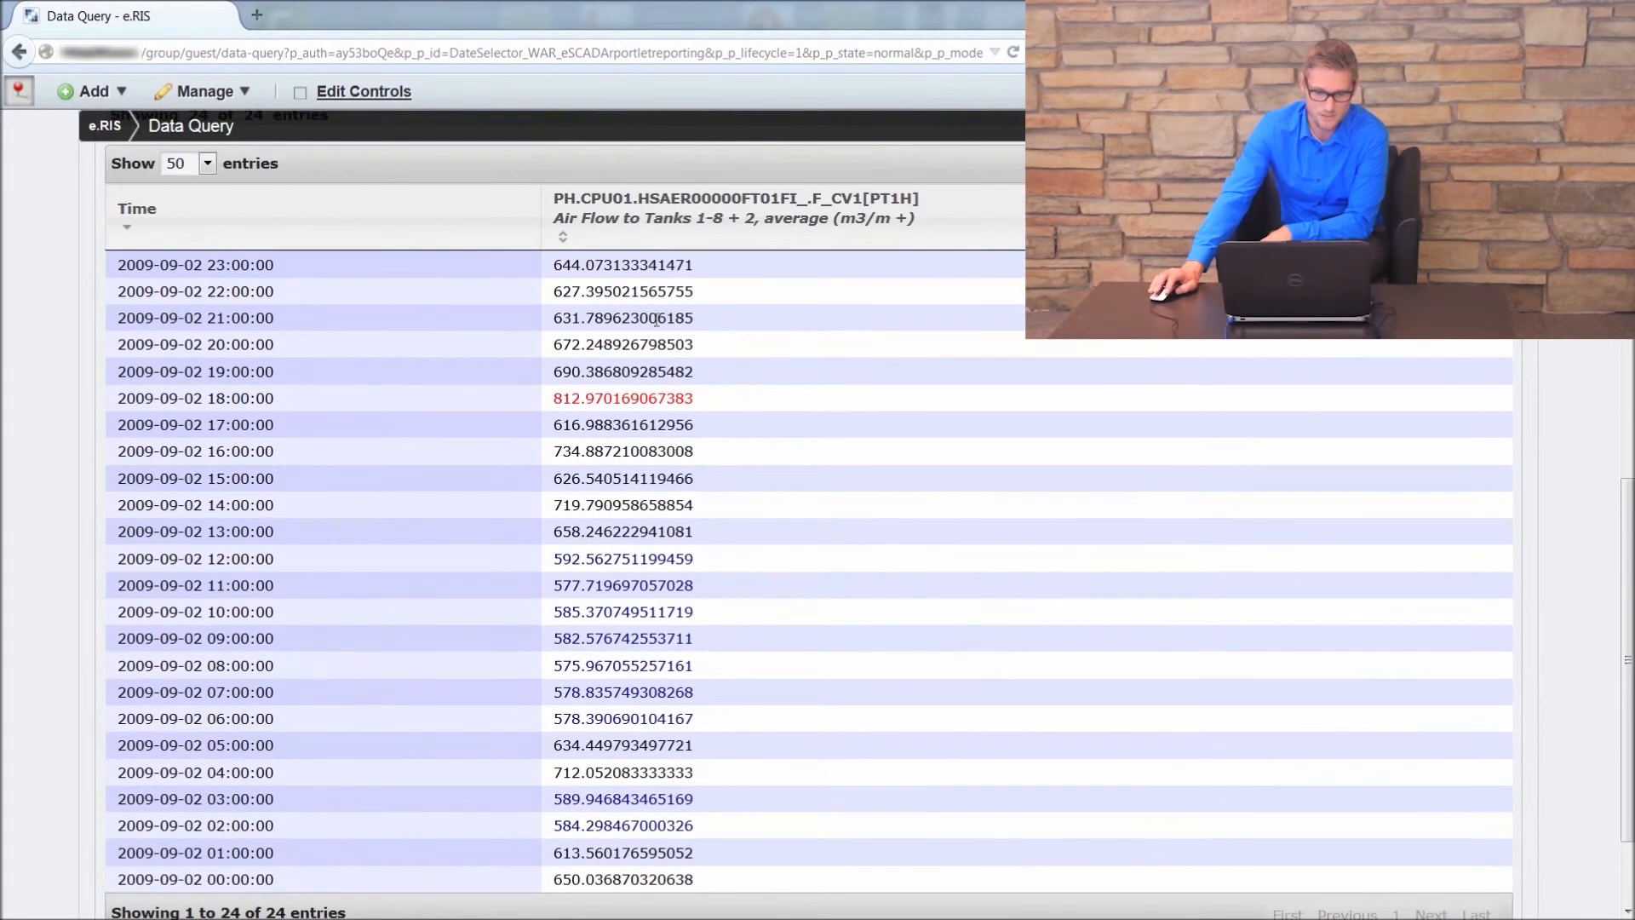